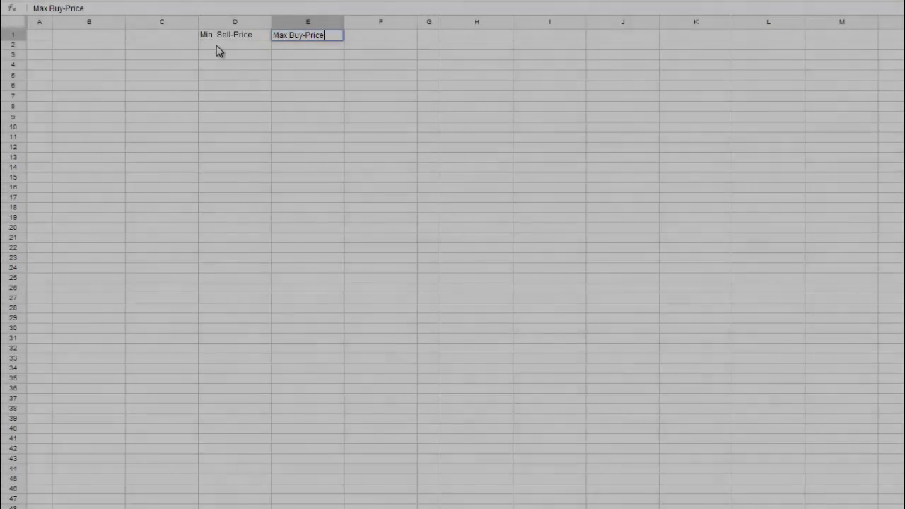
Enter the path /evec_api/marketstat/type/sell/min in cell D2, under the Min. Sell-Price heading.
click(218, 50)
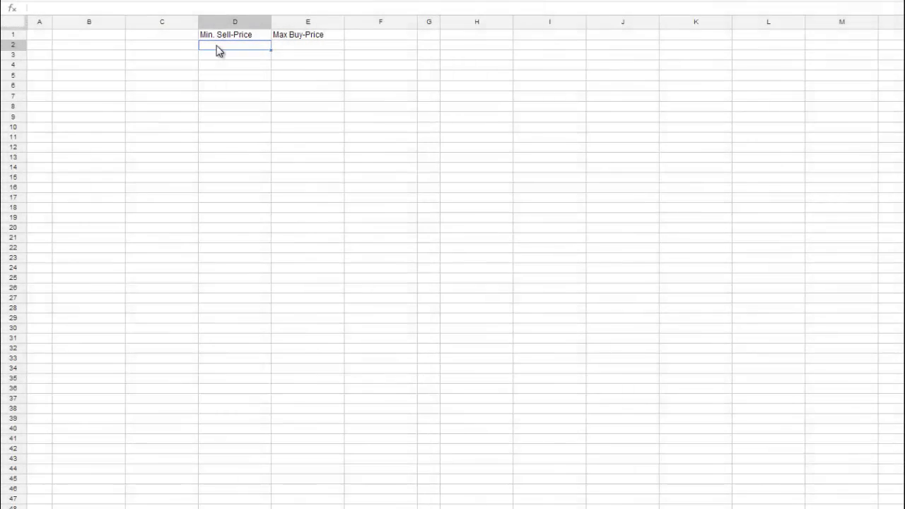
text(/)
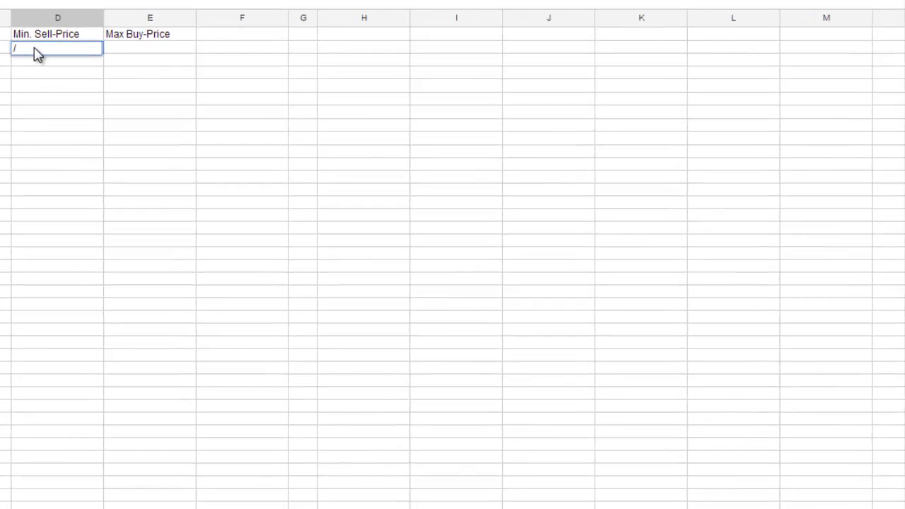
text(evec)
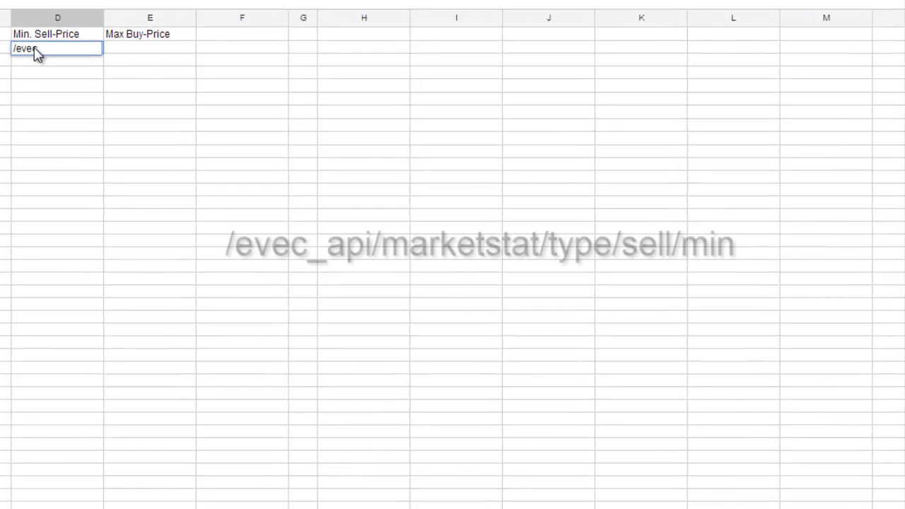
text(_api)
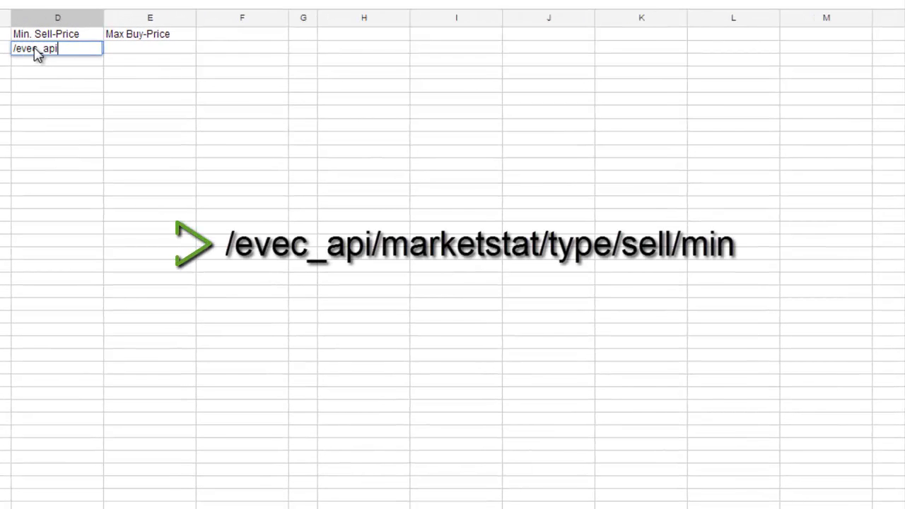
text(/)
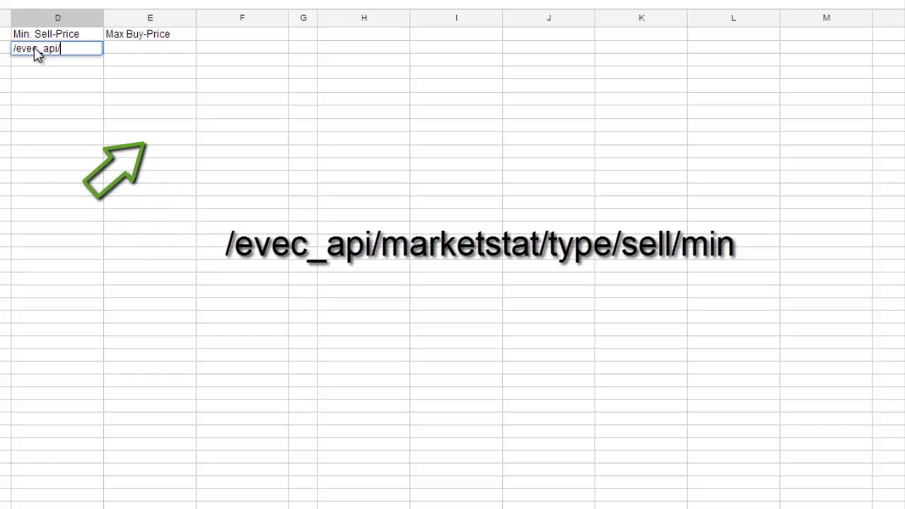
text(market)
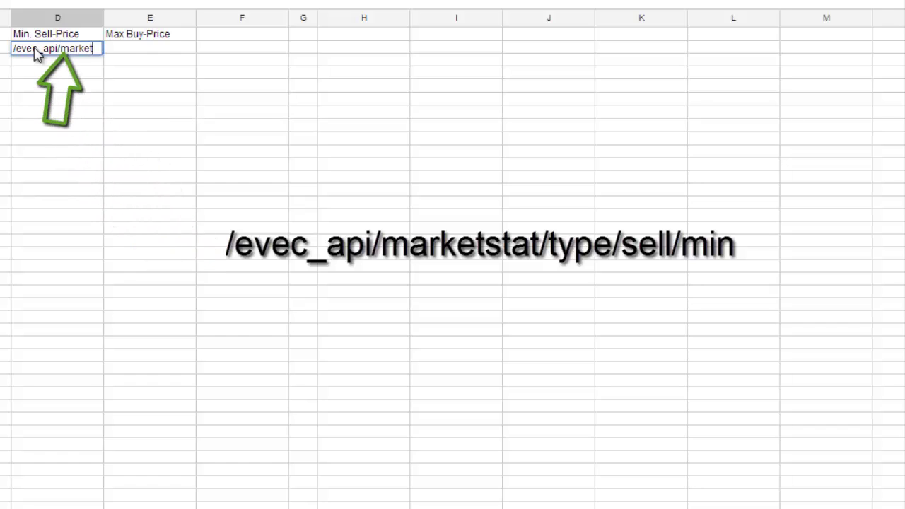
text(stat)
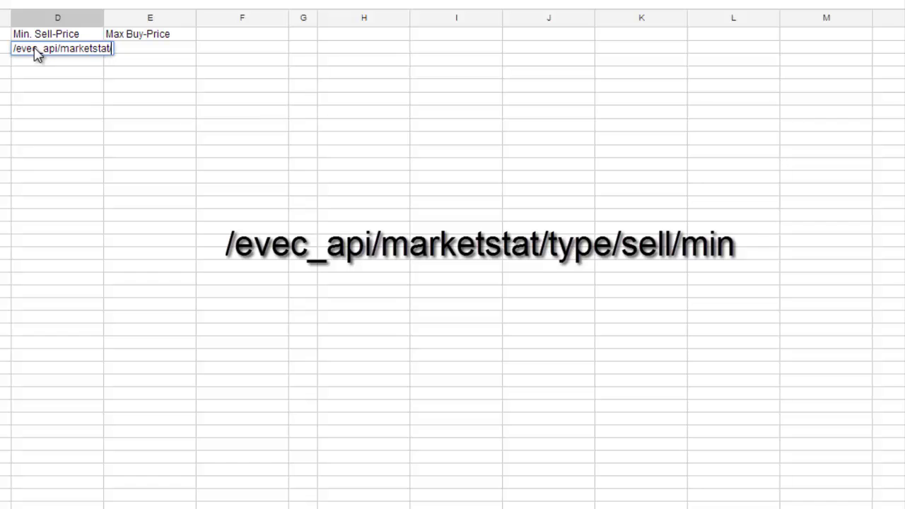
text(/type/sell/min)
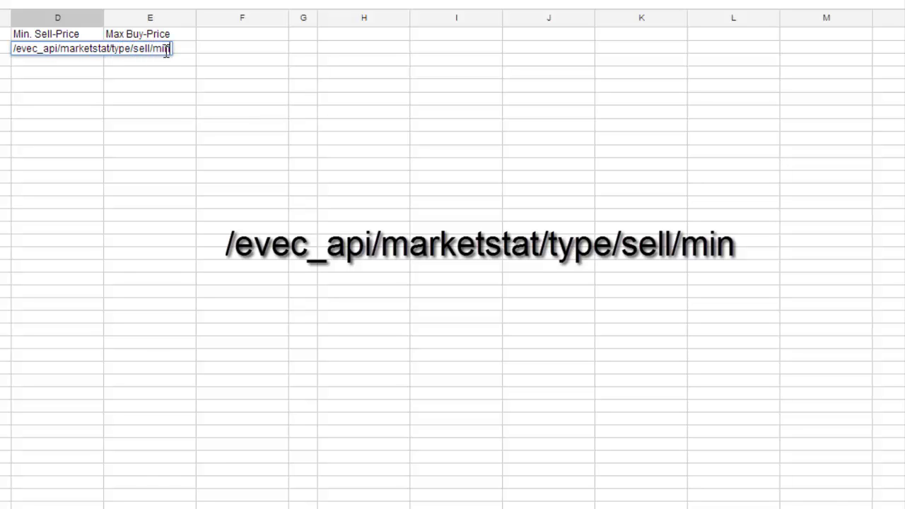
Enter the path /evec_api/marketstat/type/buy/max in cell E2, under the Max Buy-Price heading.
click(189, 55)
text(/eve)
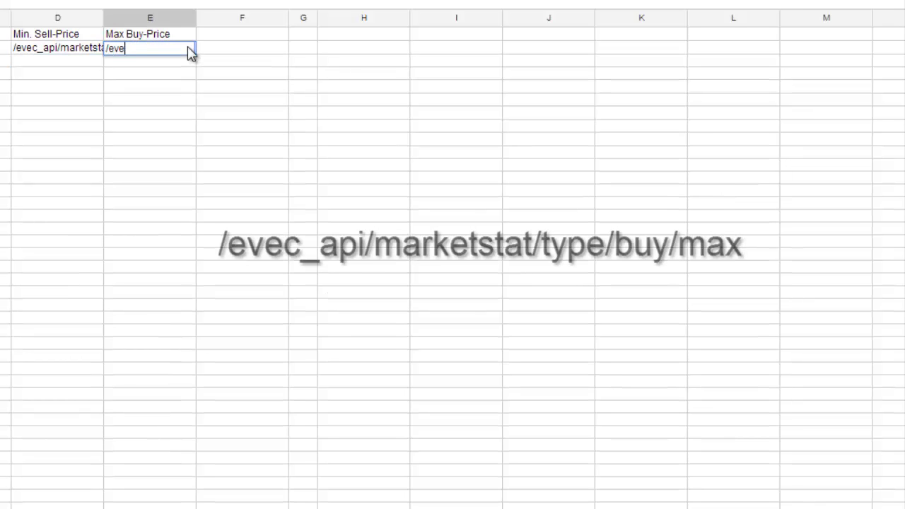
text(c_api/market)
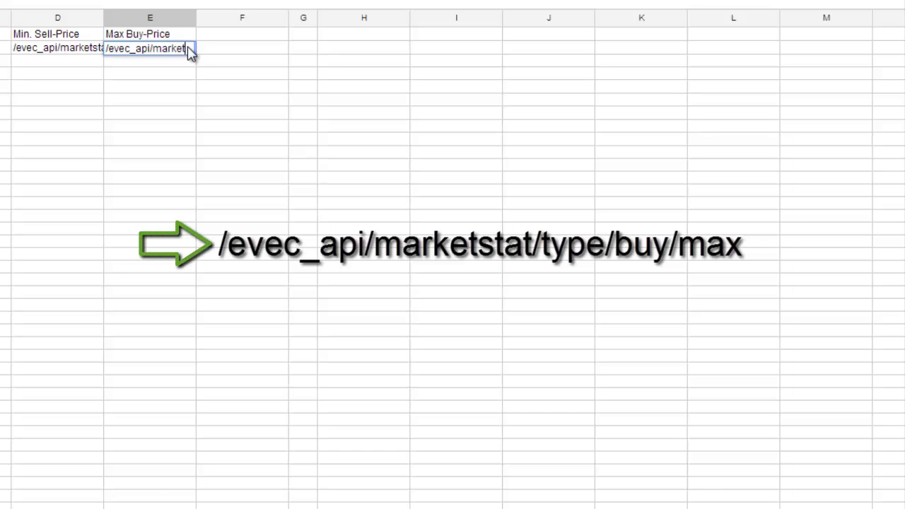
text(stat/type/buy/max)
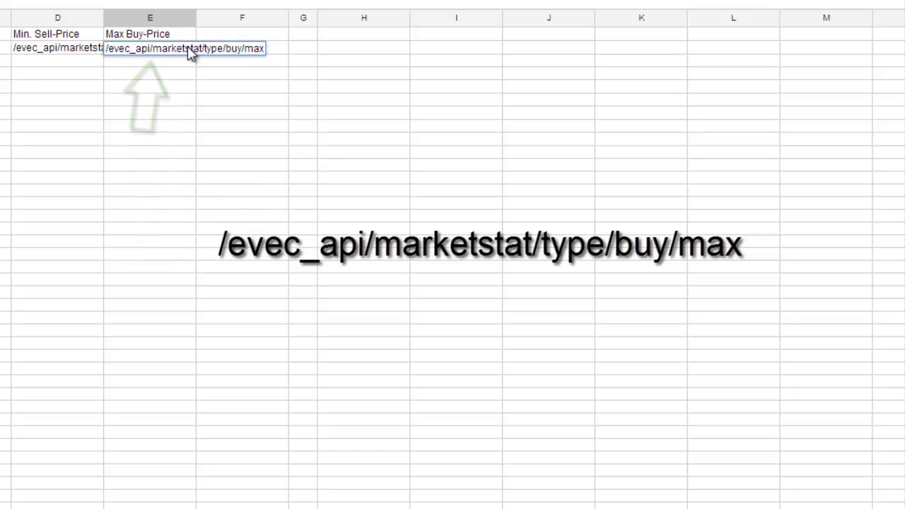
key(Return)
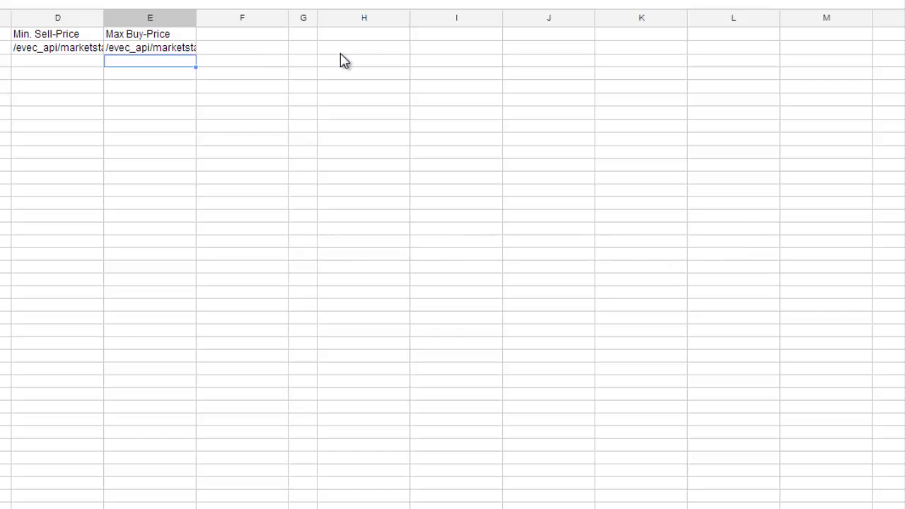
Add the headings regionIDs in cell H4 and systemIDs in cell K4.
click(374, 79)
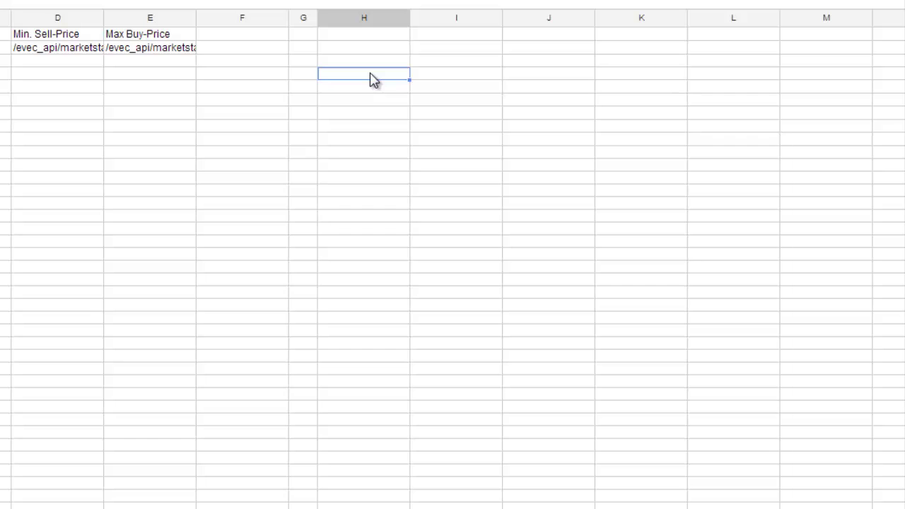
text(region)
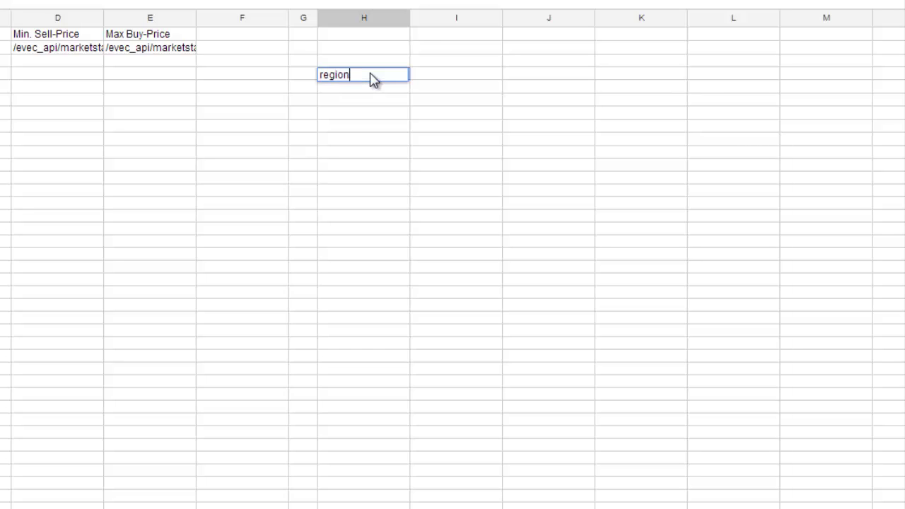
text(ID)
key(Tab)
key(Tab)
key(Tab)
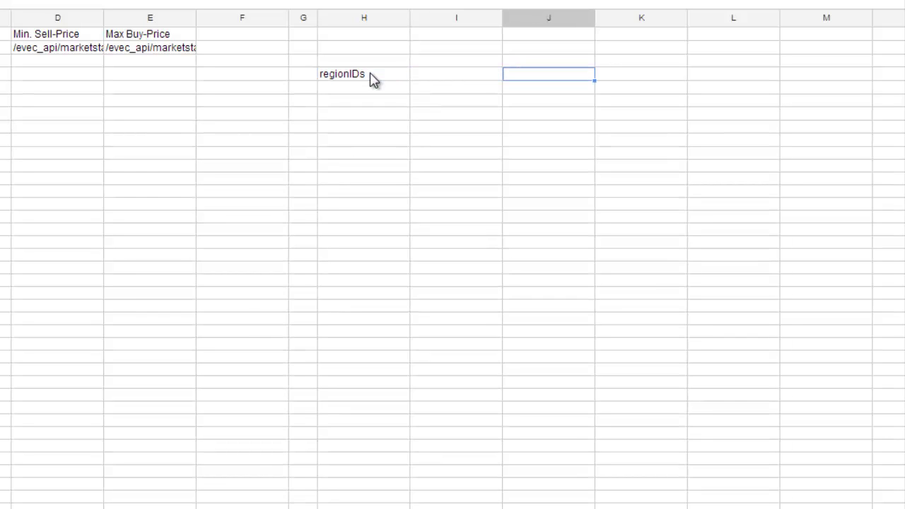
text(sys)
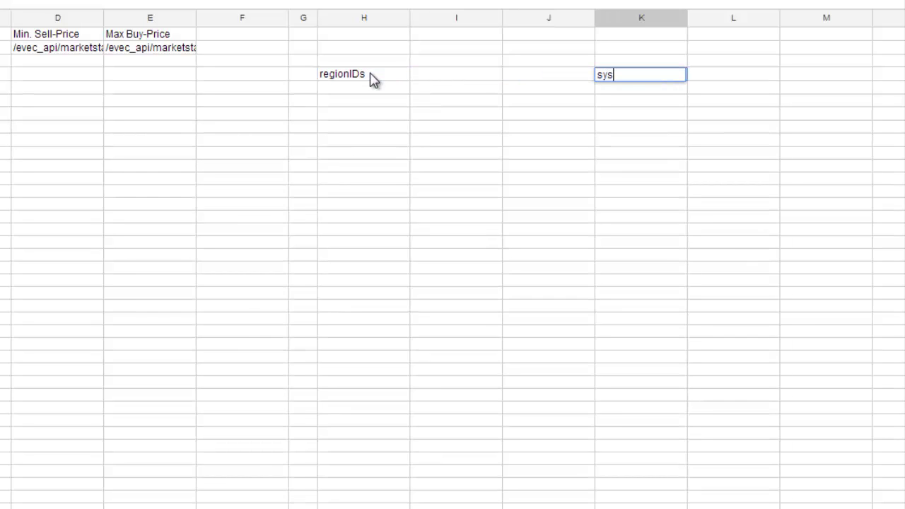
text(temIDs)
key(Return)
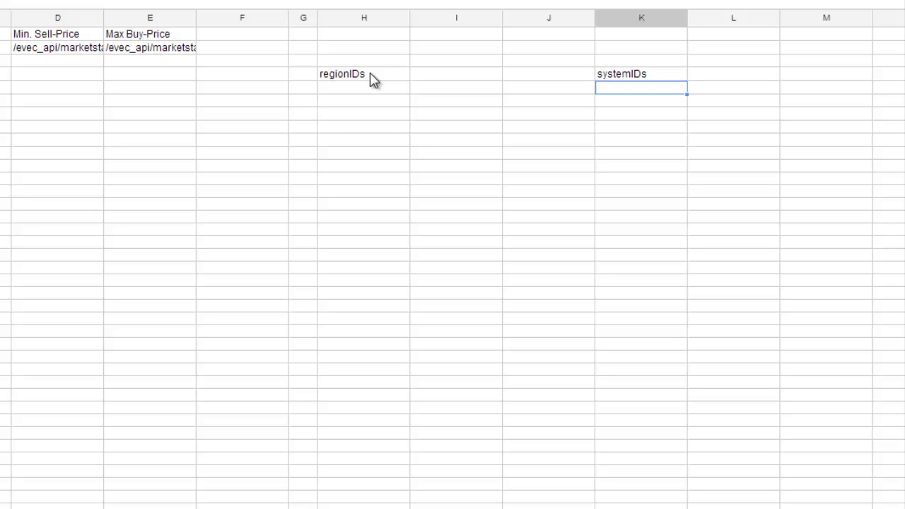
List the regions The Forge, Domain, Heimatar, Essence and Sinq Laison in H5:H9, below the regionIDs heading.
key(Left)
key(Left)
key(Left)
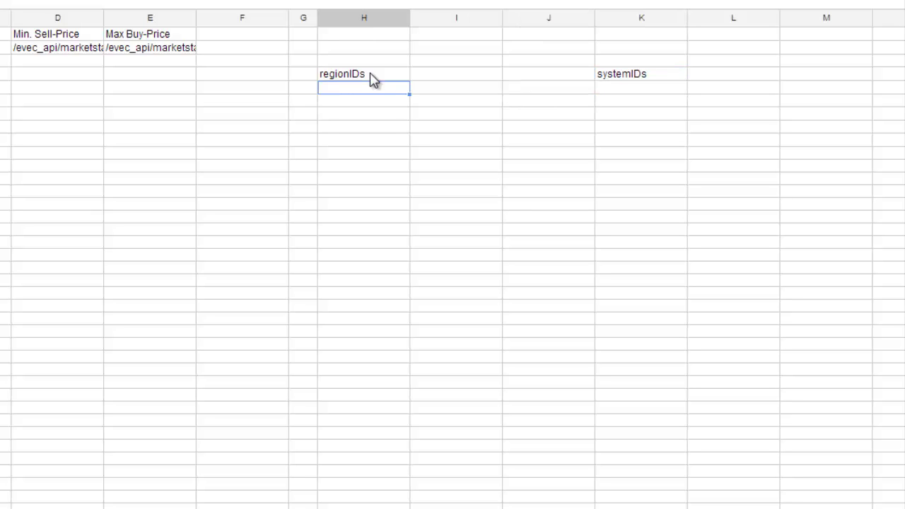
text(The Forg)
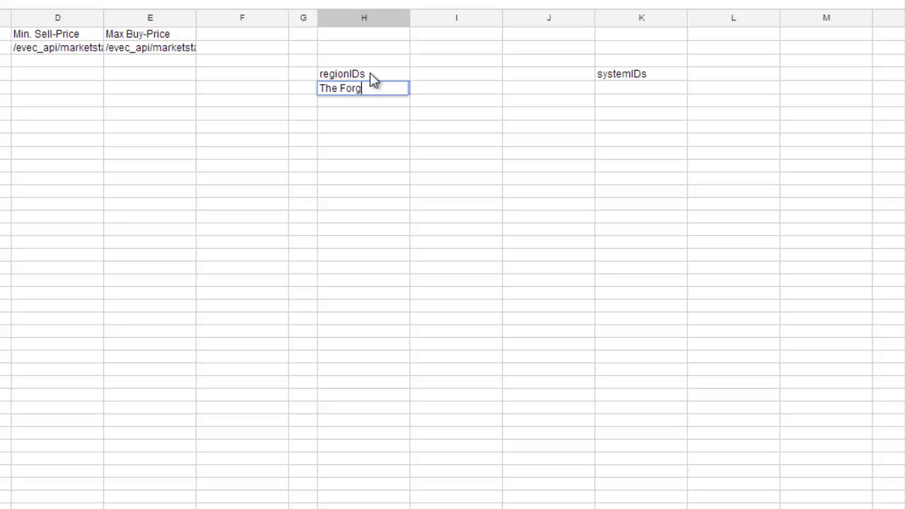
text(e)
key(Return)
text(Doma)
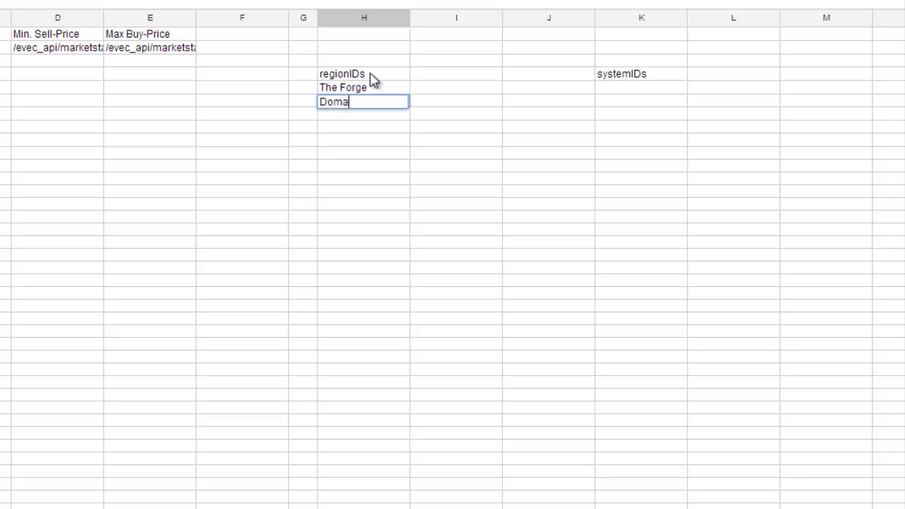
text(in)
key(Return)
text(Heima)
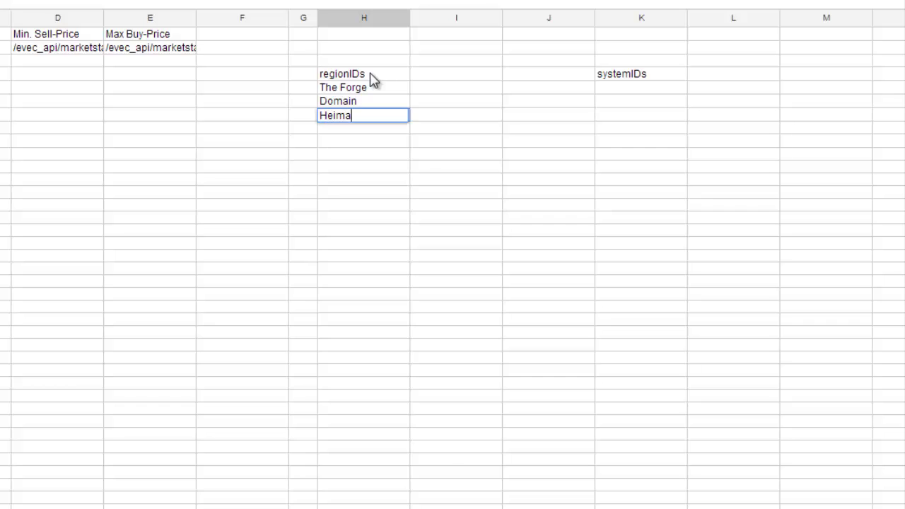
text(tar)
key(Return)
text(Essence)
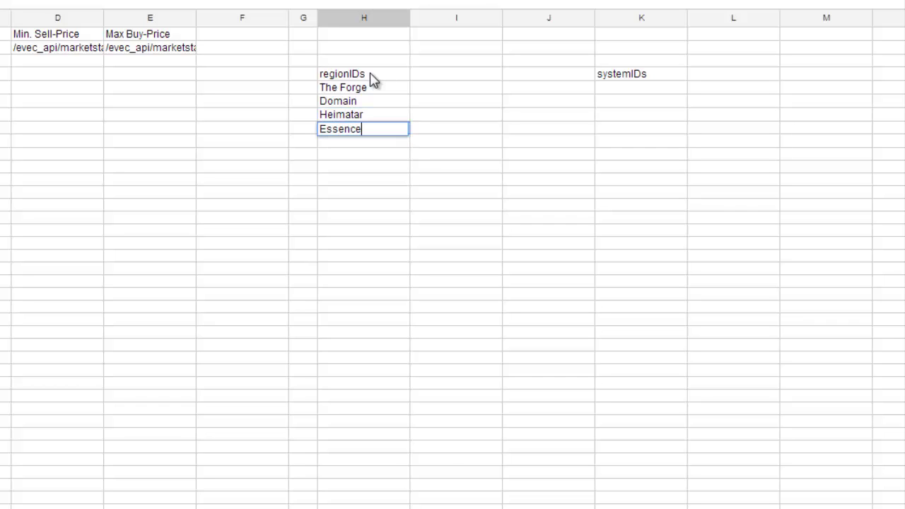
key(Return)
text(Sinq)
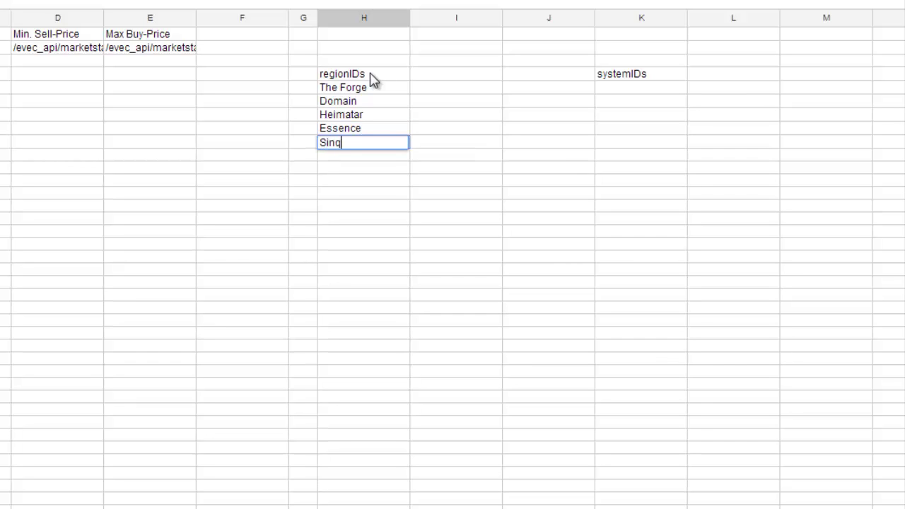
text( Laison)
List the systems Jita, Amarr, Rens, Oursulaert and Dodixie in K5:K9, below the systemIDs heading.
click(617, 94)
text(Jita)
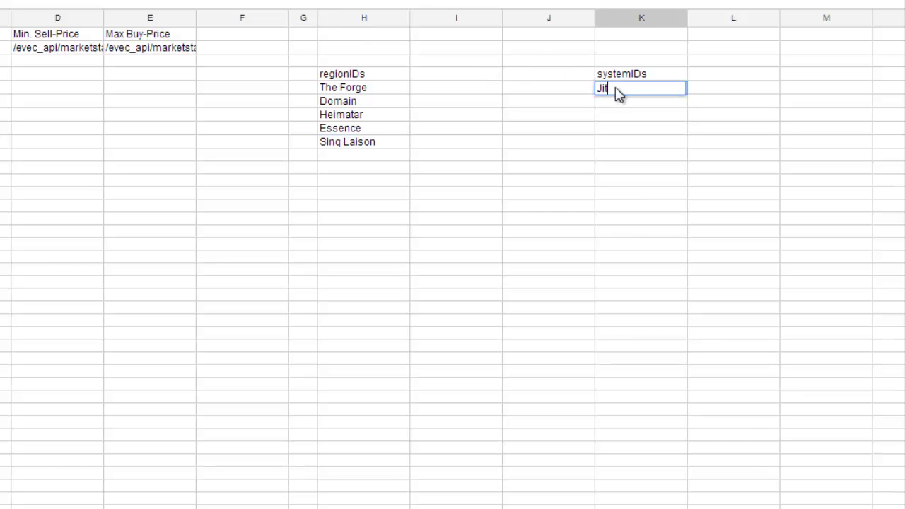
key(Return)
text(Amar)
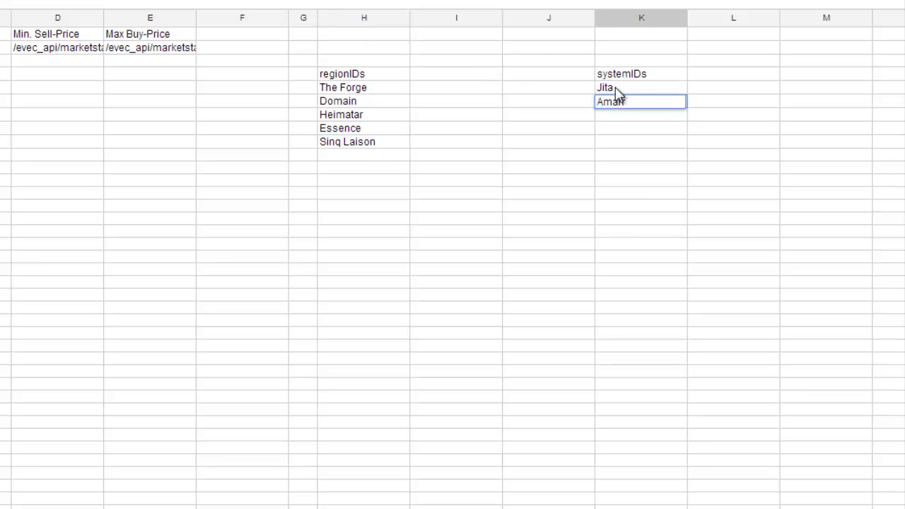
key(Return)
text(Rens)
key(Return)
text(O)
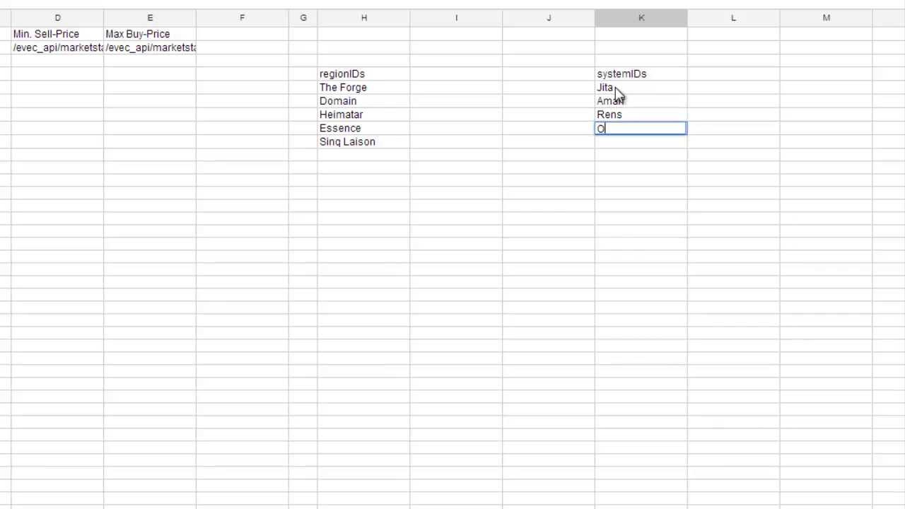
text(ursulaert)
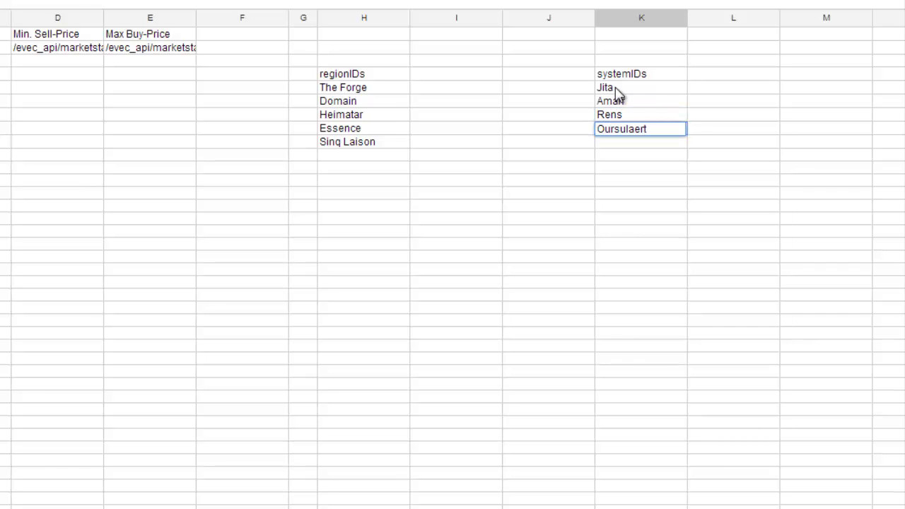
key(Return)
text(D)
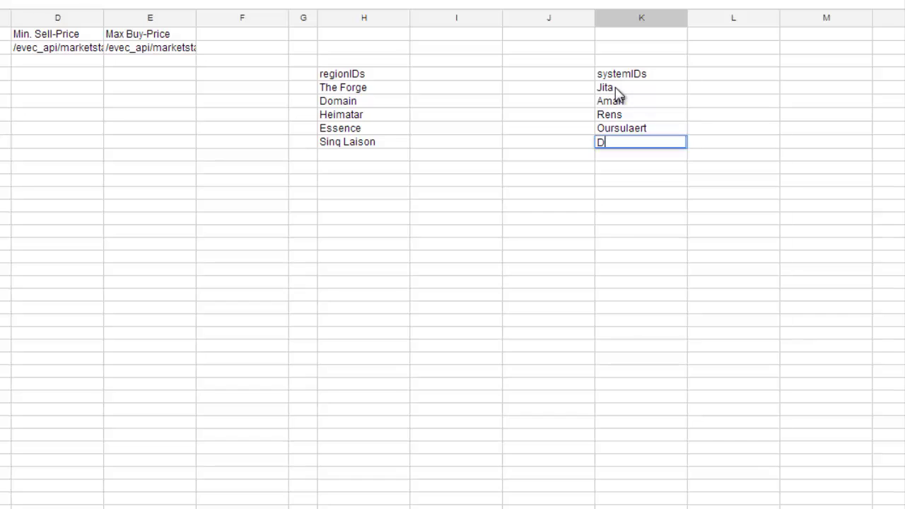
text(odixie)
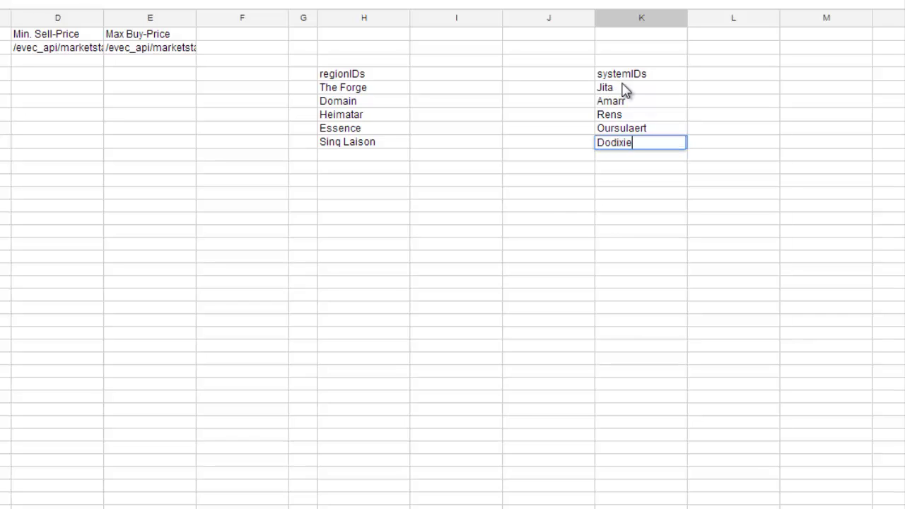
Fill in the region IDs 10000002, 10000043, 10000030, 10000064 and 10000032 in I5:I9, beside the region names.
click(464, 90)
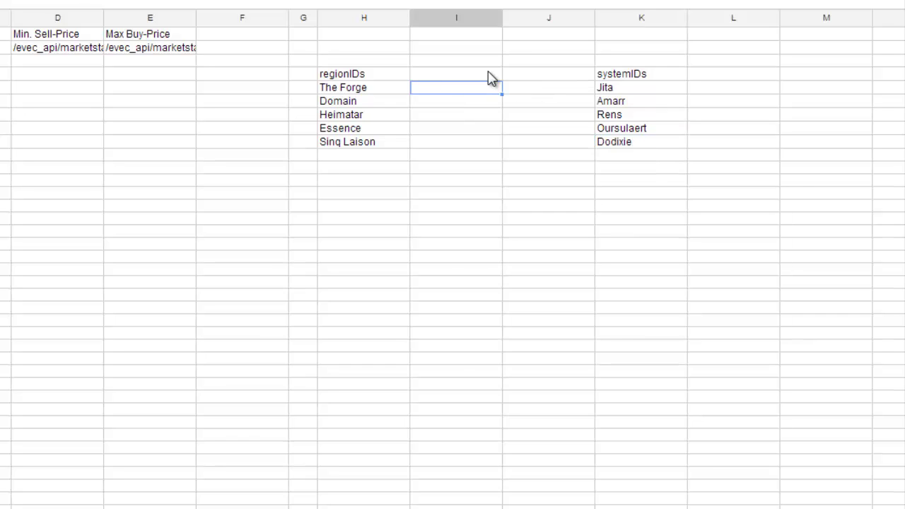
text(1)
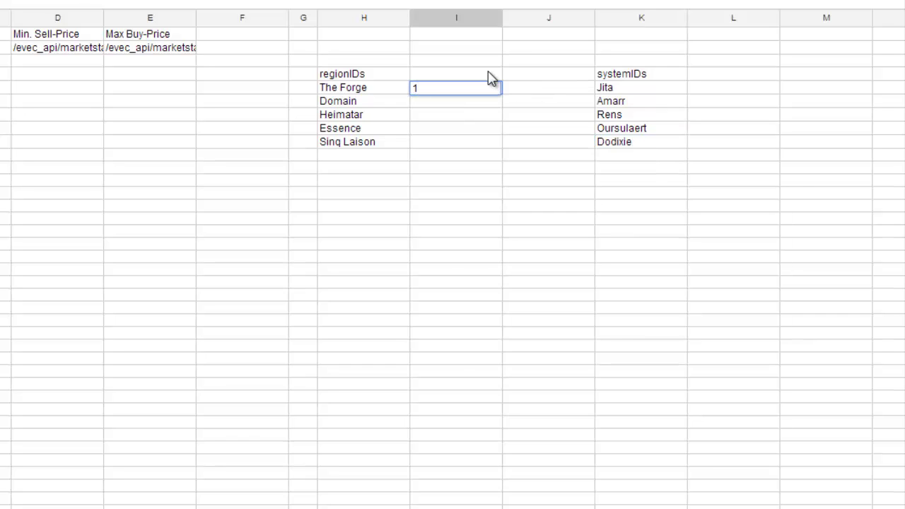
text(0000002)
key(Return)
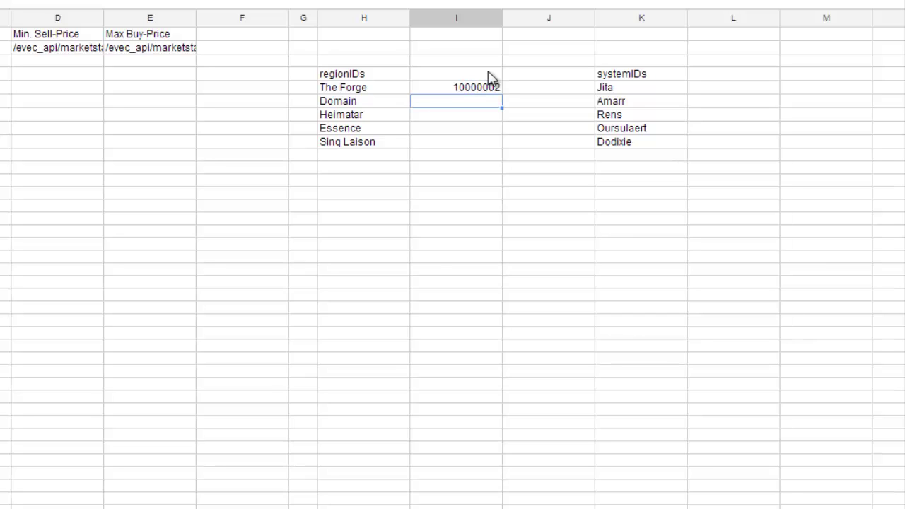
text(10)
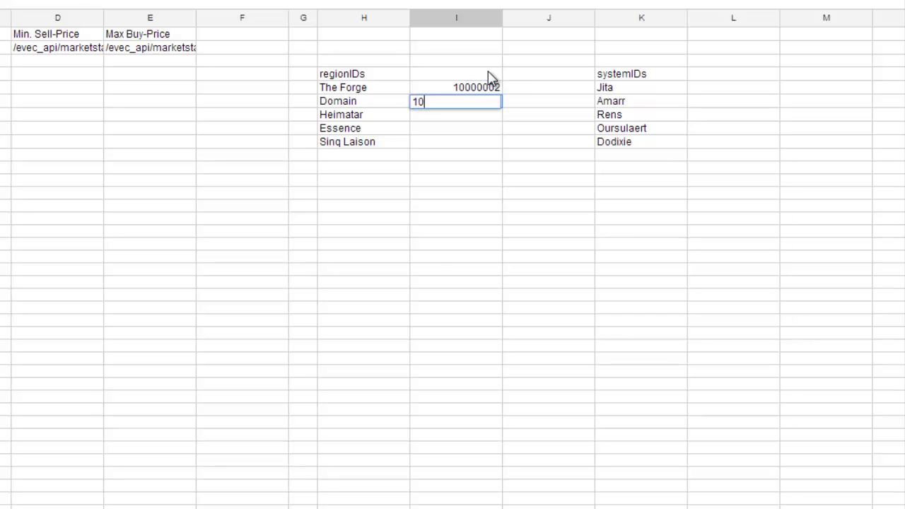
text(0000)
text(43)
key(Return)
text(10000030)
key(Return)
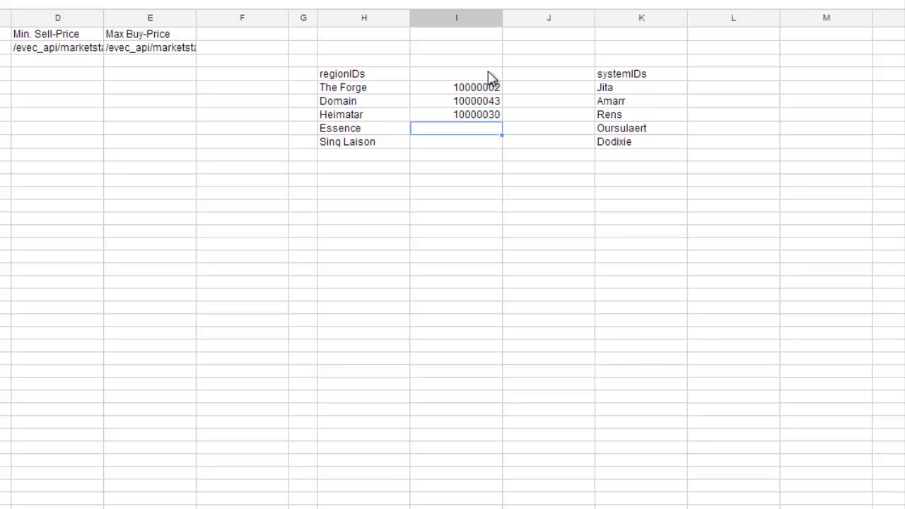
text(10000064)
key(Return)
text(10000032)
click(711, 91)
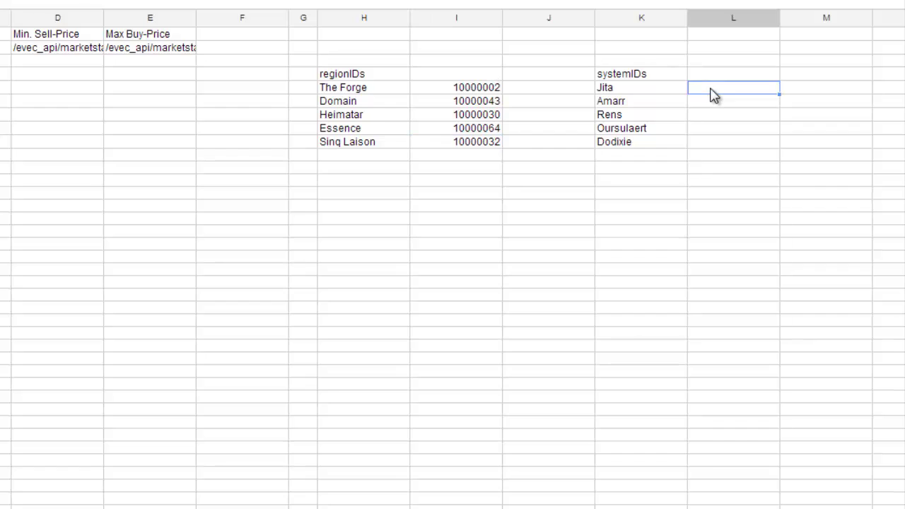
Fill in the system IDs 30000142, 30002187, 30002510, 30004969 and 30002659 in L5:L9, beside the system names.
text(30000142)
key(Return)
text(3000)
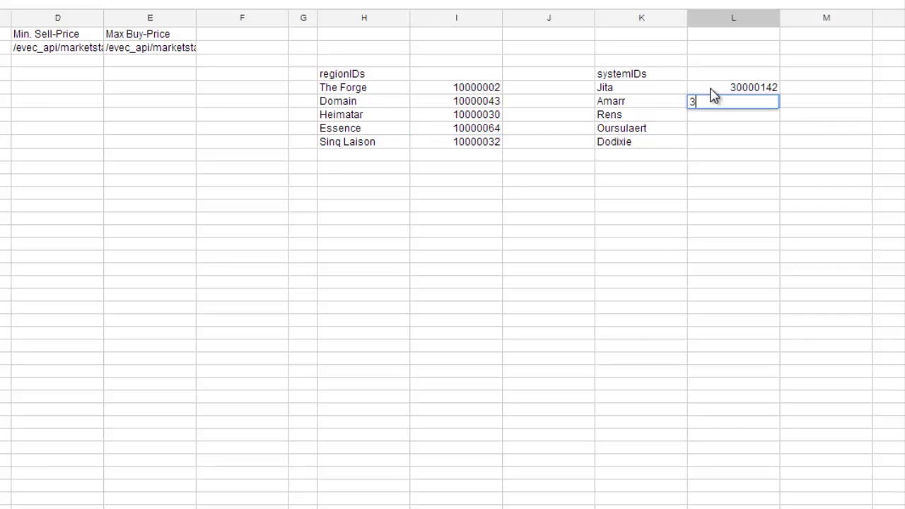
text(2187)
key(Return)
text(30002510)
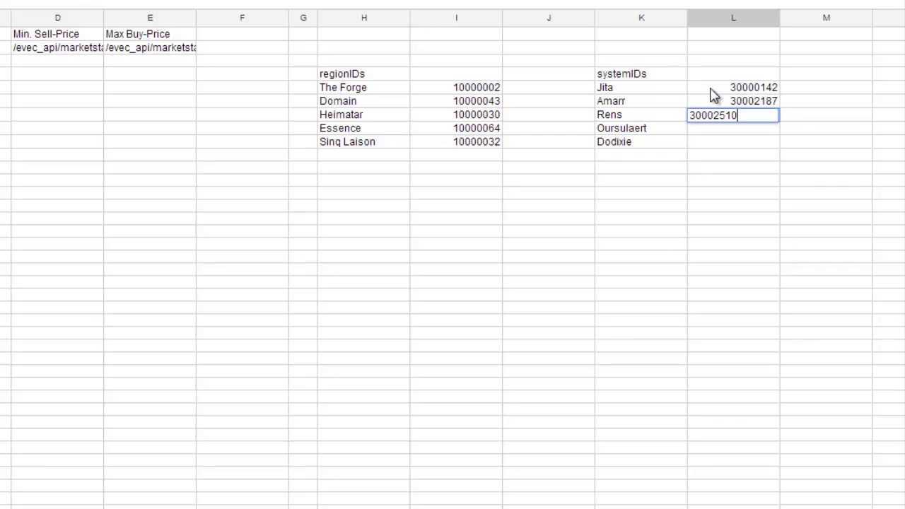
key(Return)
text(30004969)
key(Return)
text(30002659)
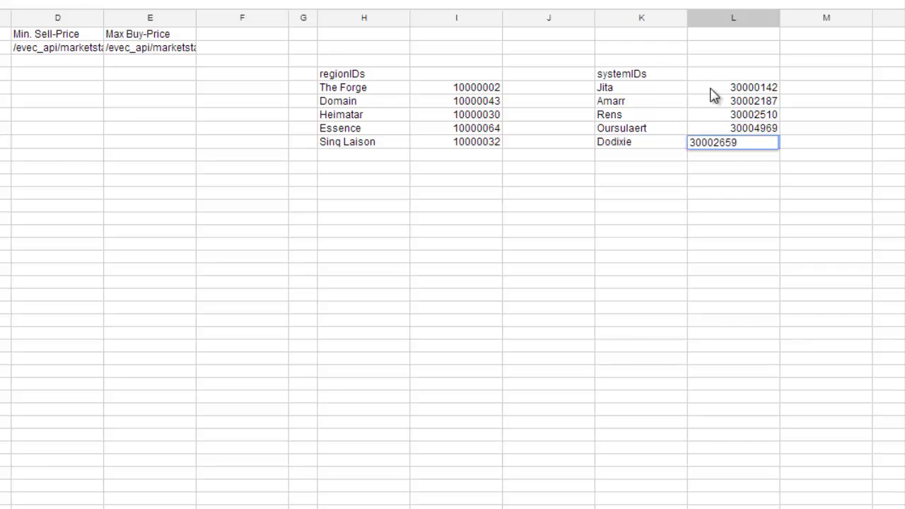
key(Return)
Enter the formula =concatenate("regionlimit=",I5) in J5, beside The Forge's region ID.
click(564, 93)
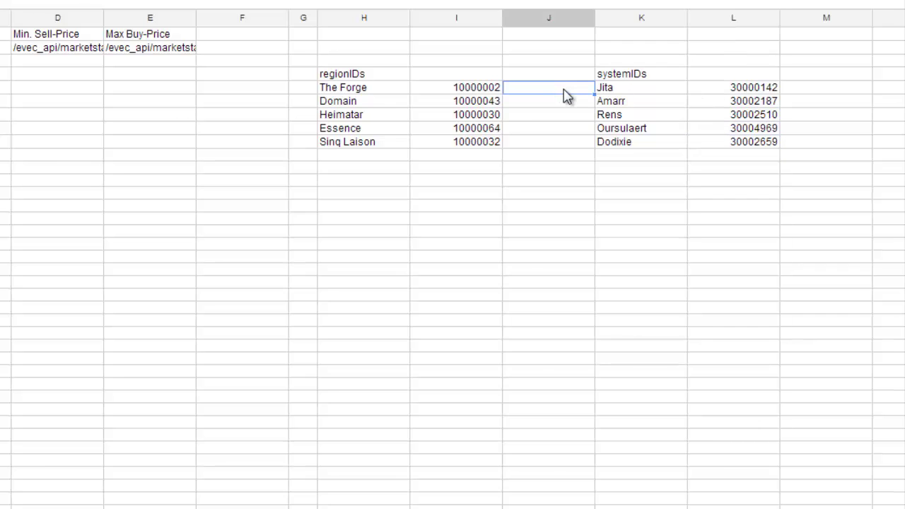
text(=conc)
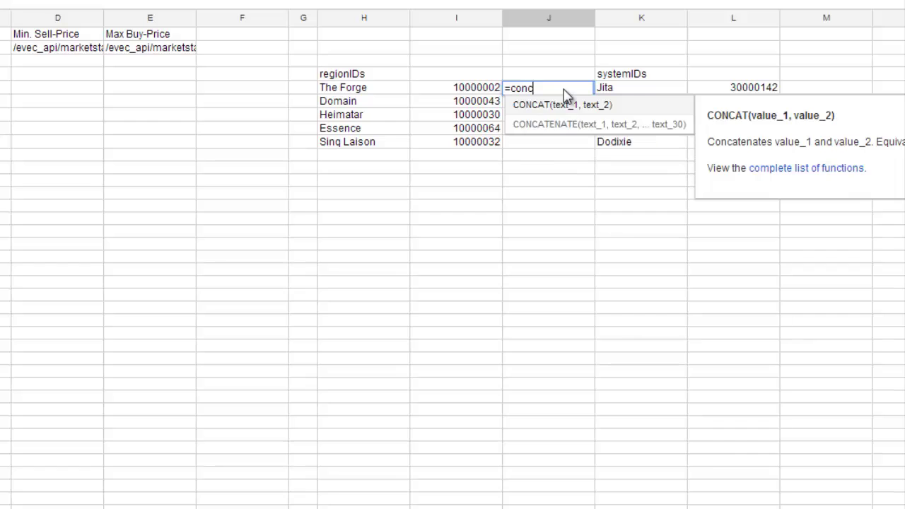
text(atenate)
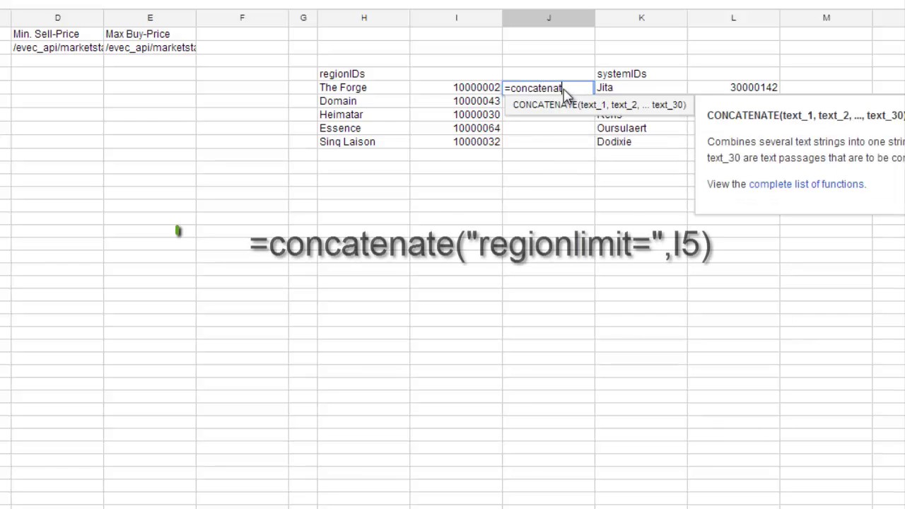
text((")
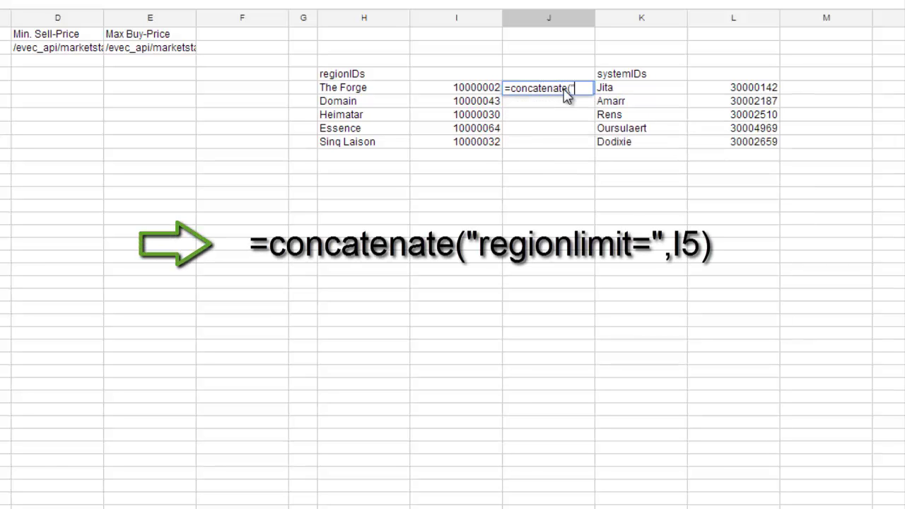
text(regio)
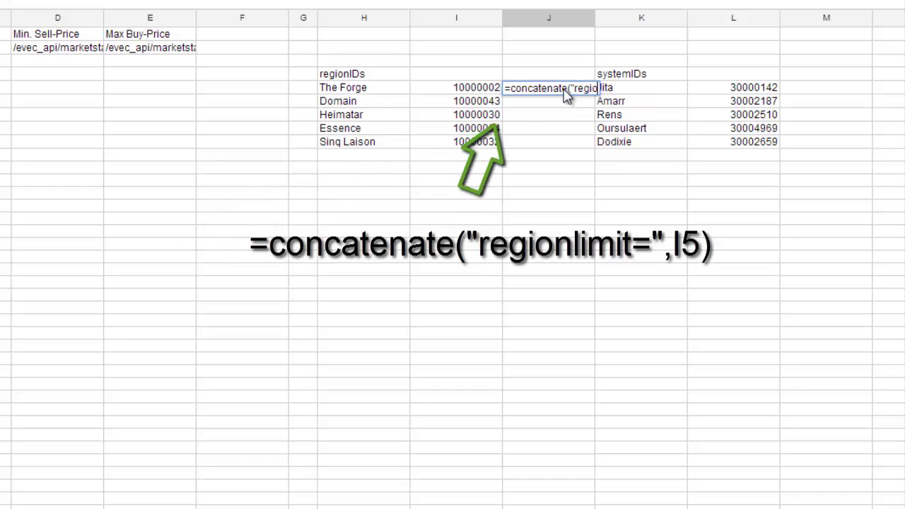
text(nlimit)
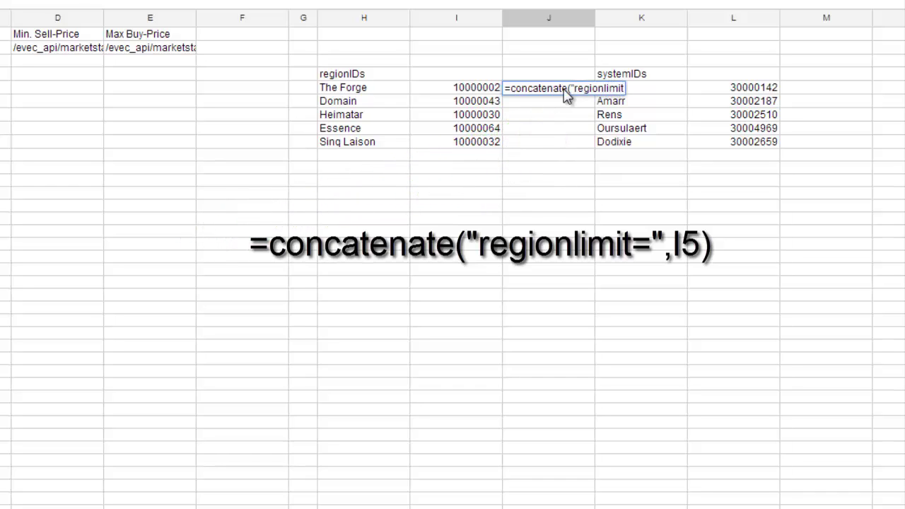
text(=",)
click(493, 91)
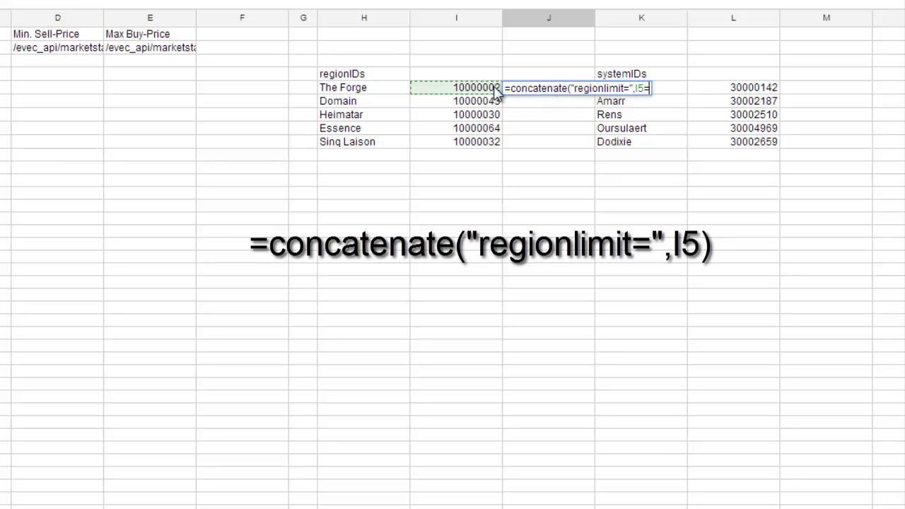
text())
key(Return)
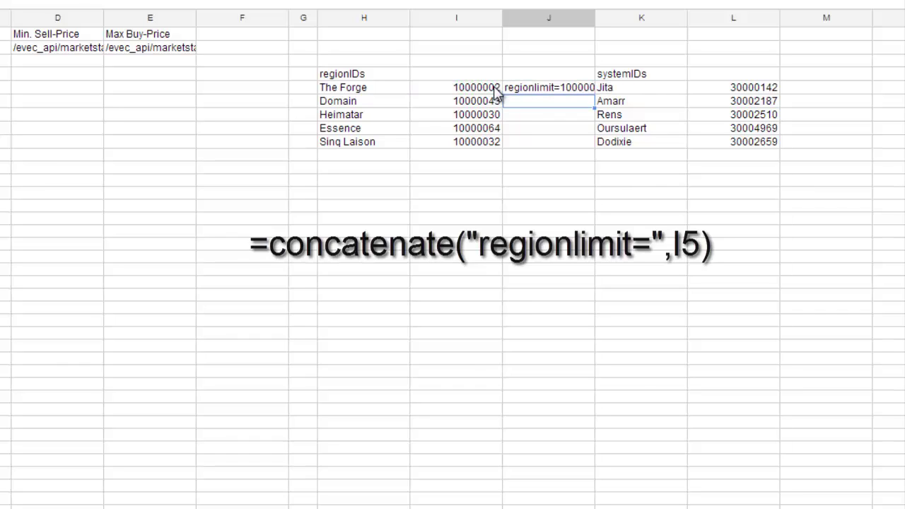
Fit column J's width to its contents and fill the regionlimit formula from J5 down to J9.
double_click(595, 19)
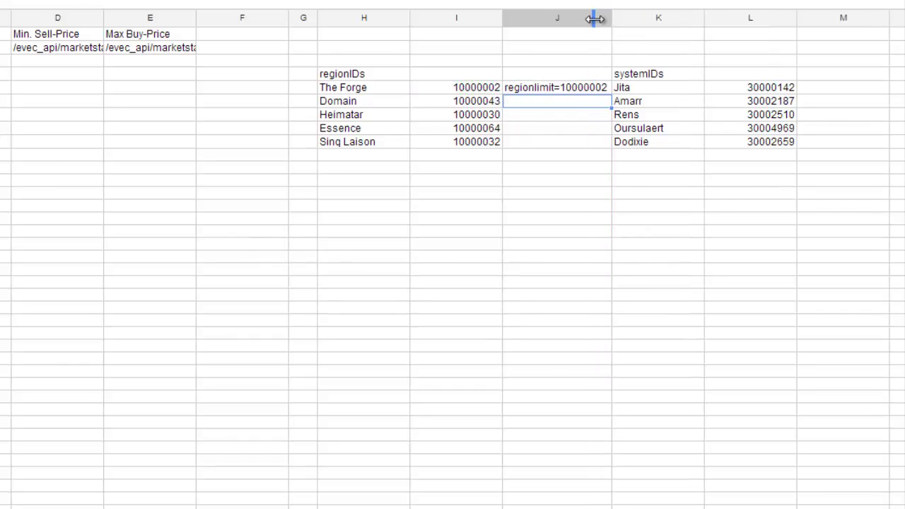
click(581, 90)
drag(612, 92, 613, 150)
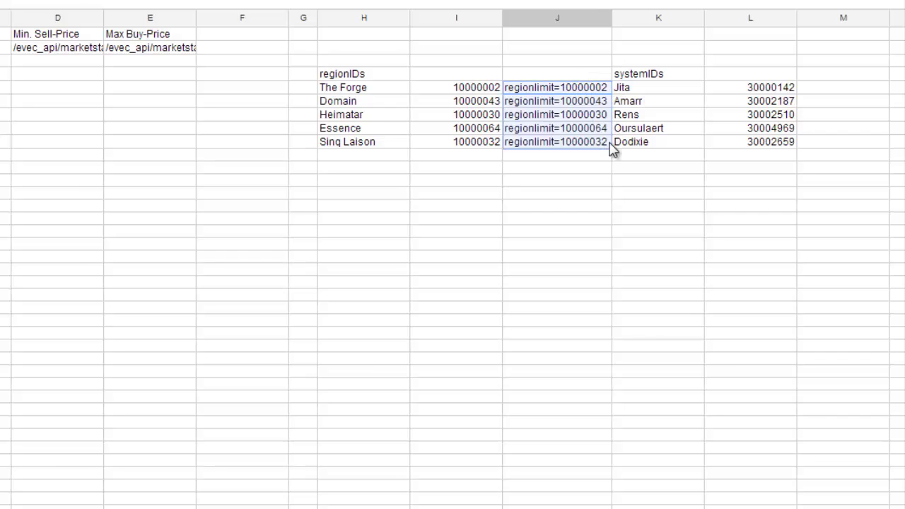
Enter the formula =concatenate("usesystem=",L5) in M5, beside Jita's system ID.
click(821, 93)
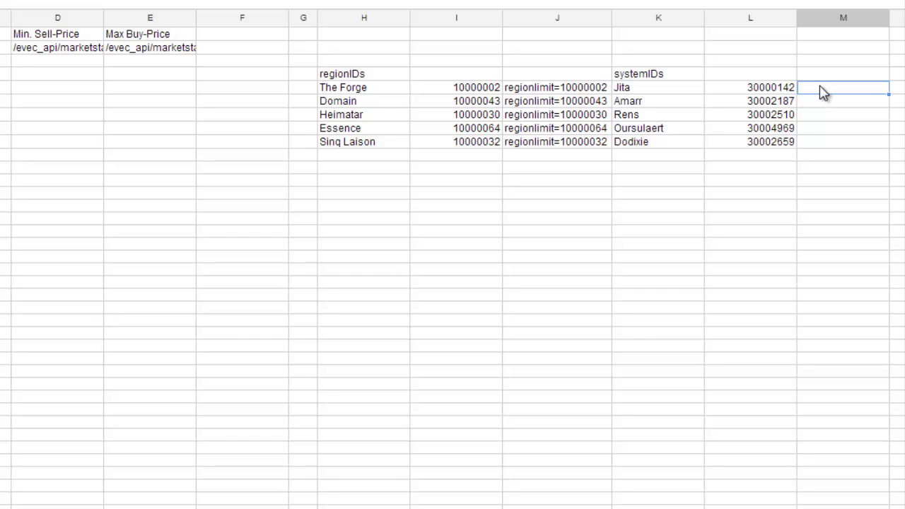
text(=con)
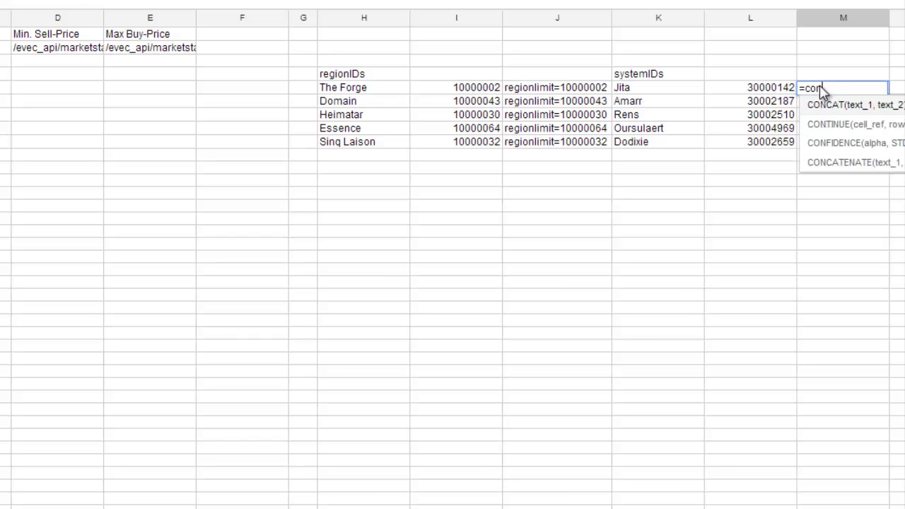
text(catenatenat)
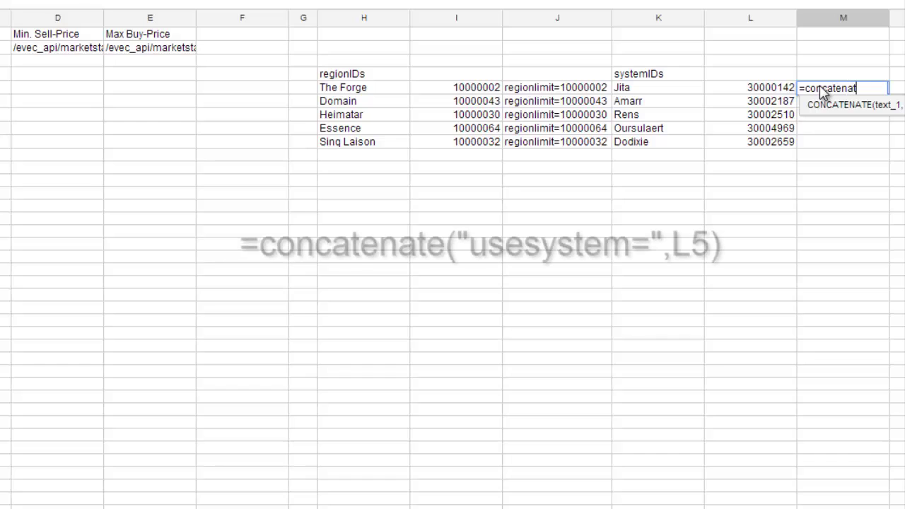
text(e()
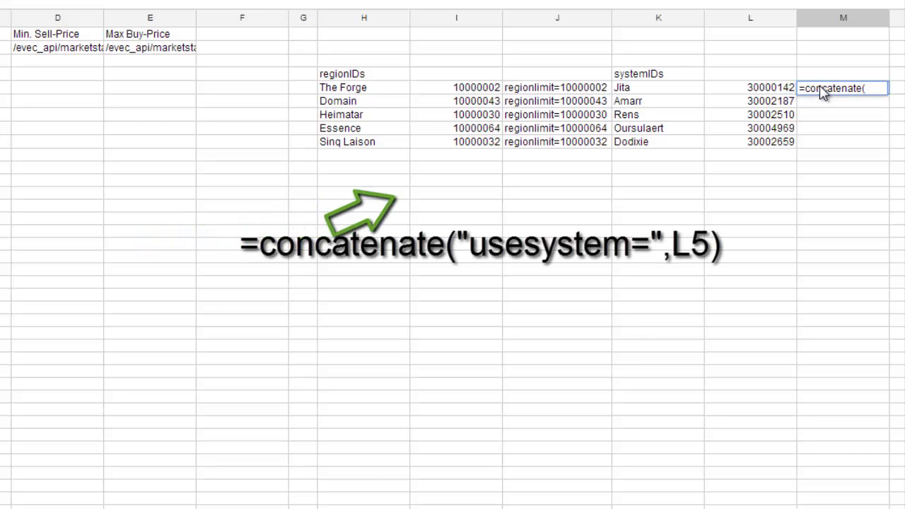
text(")
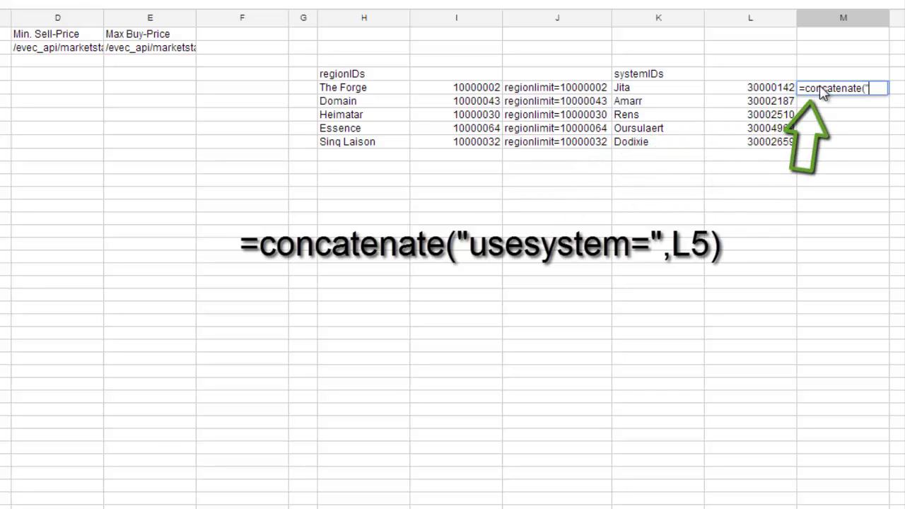
text(usesyst)
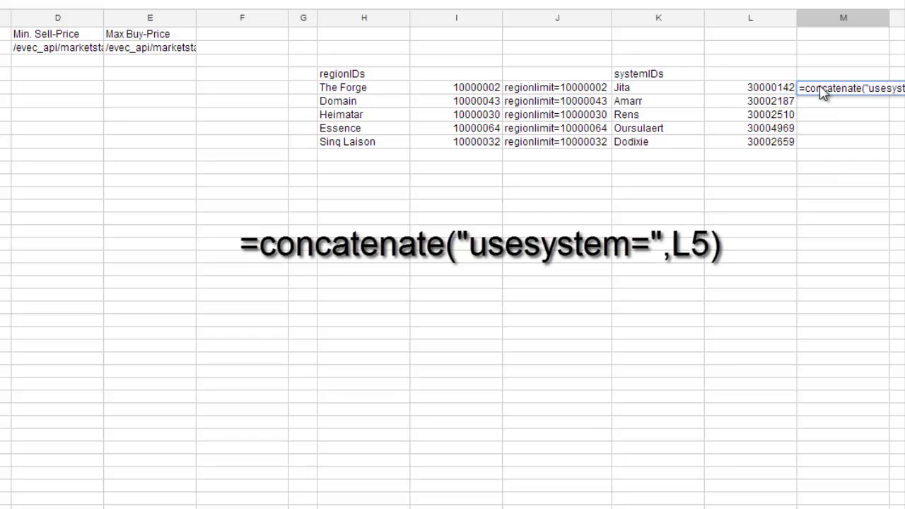
click(787, 94)
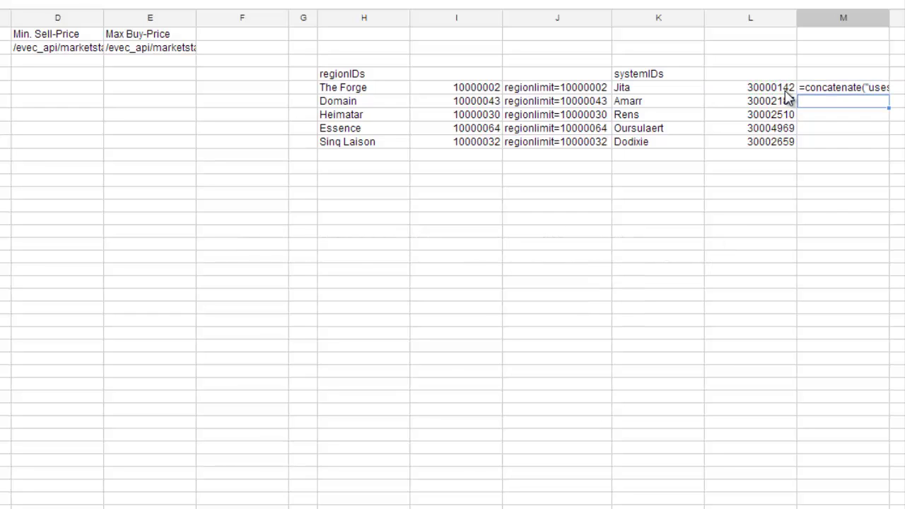
key(Return)
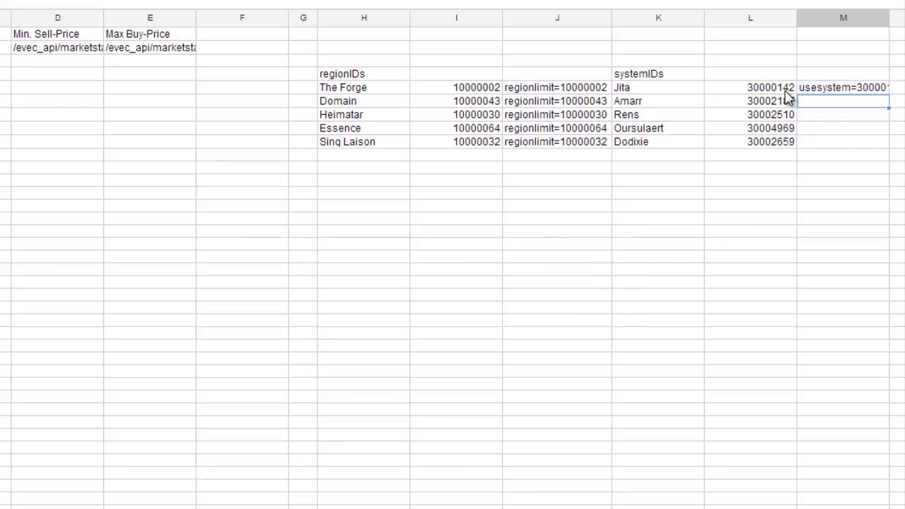
Fit column M's width to its contents and fill the usesystem formula from M5 down to M9.
double_click(889, 18)
click(895, 90)
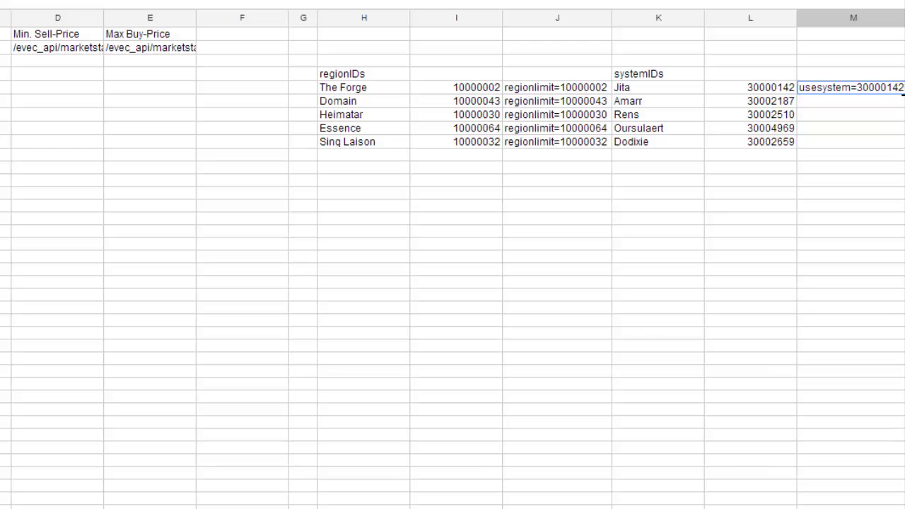
drag(904, 95, 903, 148)
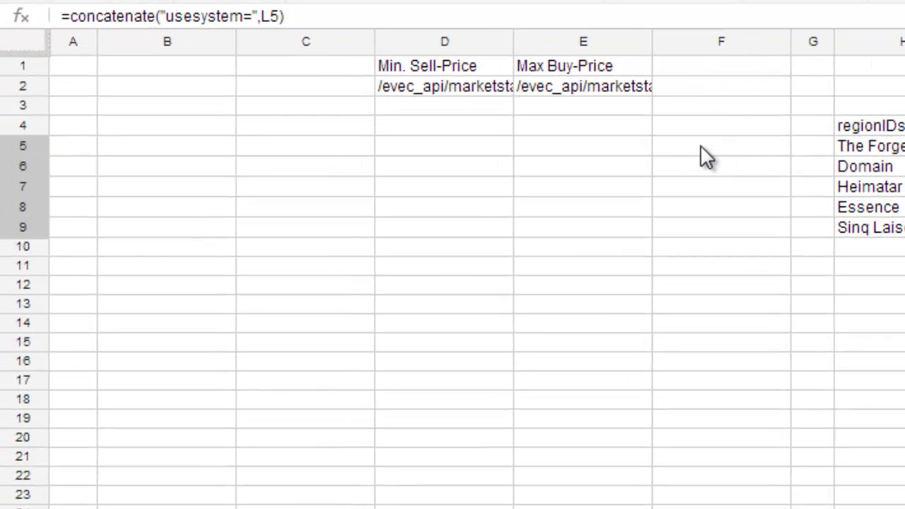
Add the table headings typeID in cell B4 and Name in cell C4.
click(159, 128)
text(t)
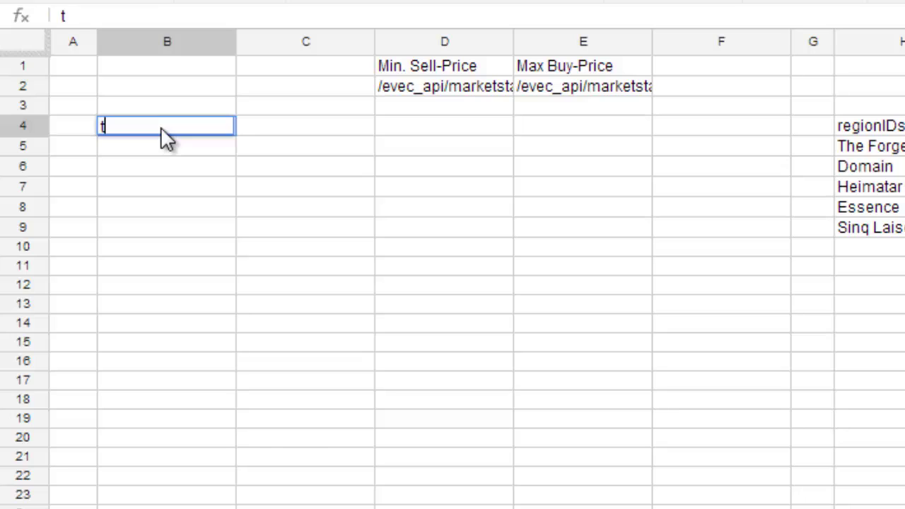
text(ypeID)
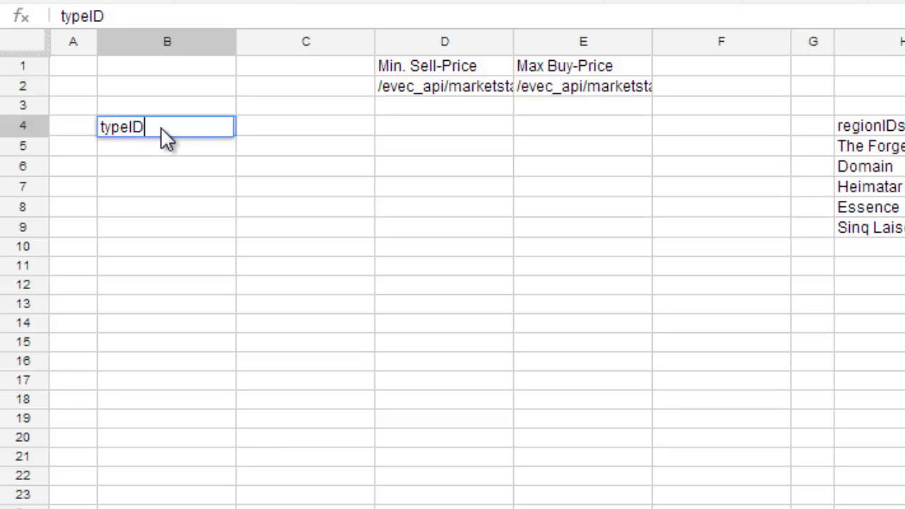
key(Tab)
text(Name)
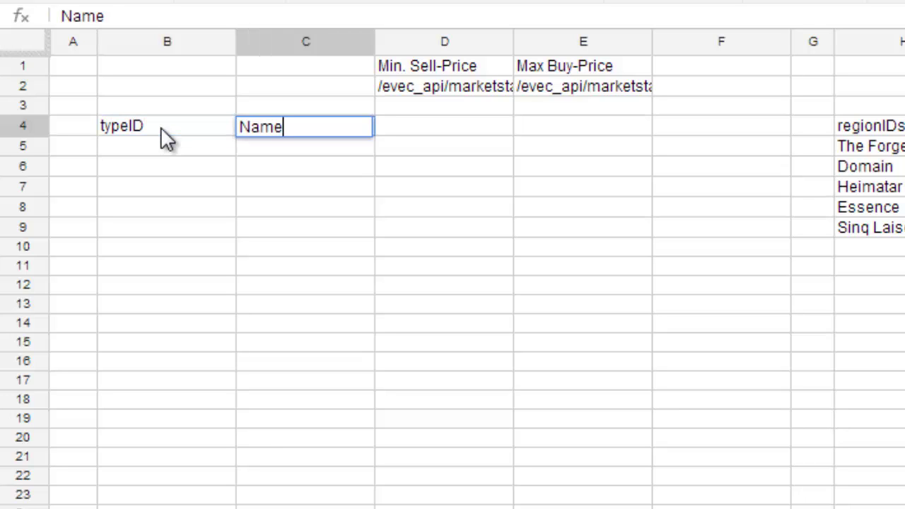
key(Tab)
Add the price headings Min. Sell-Price in cell D4 and Max Buy-Price in cell E4.
text(Min)
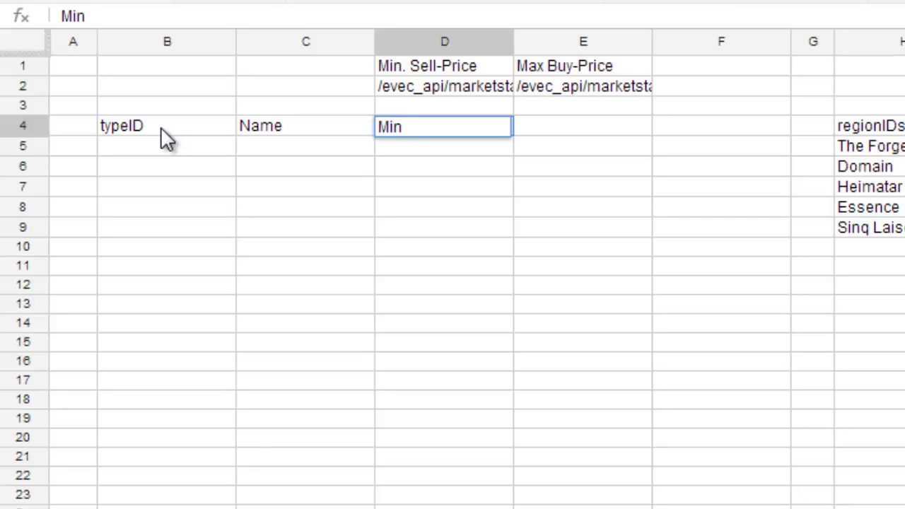
text(. Sel)
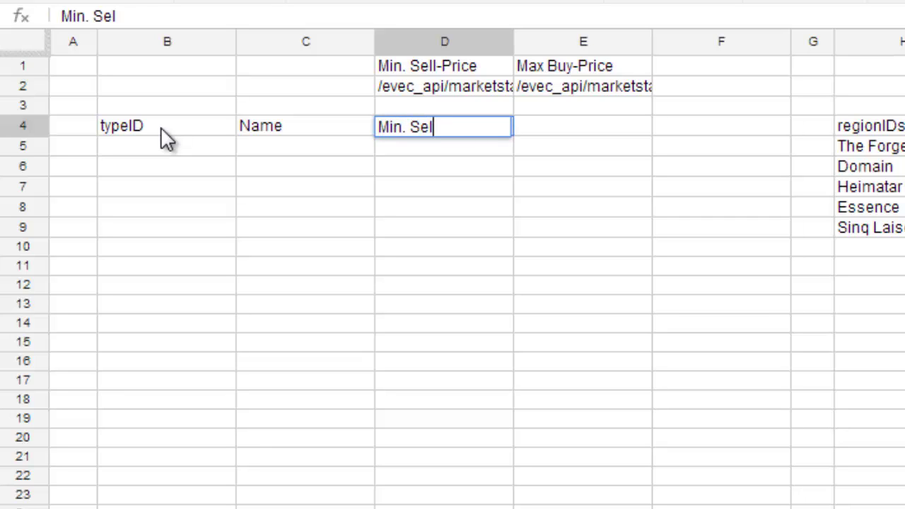
text(l-)
text(Pr)
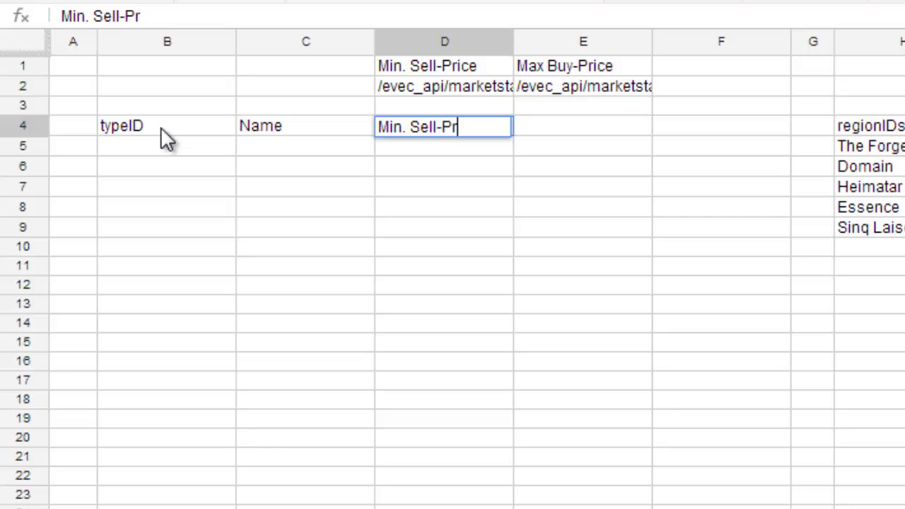
text(ice)
key(Tab)
text(Max Buy)
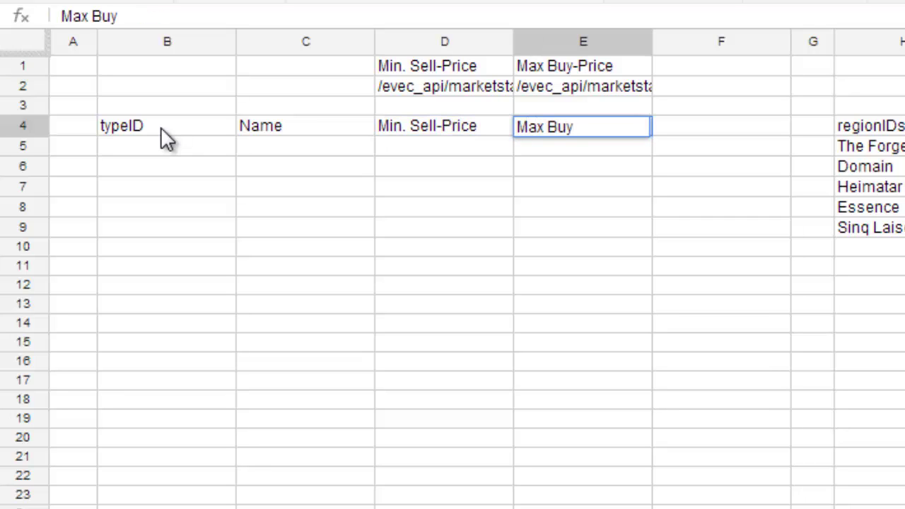
text(-Price)
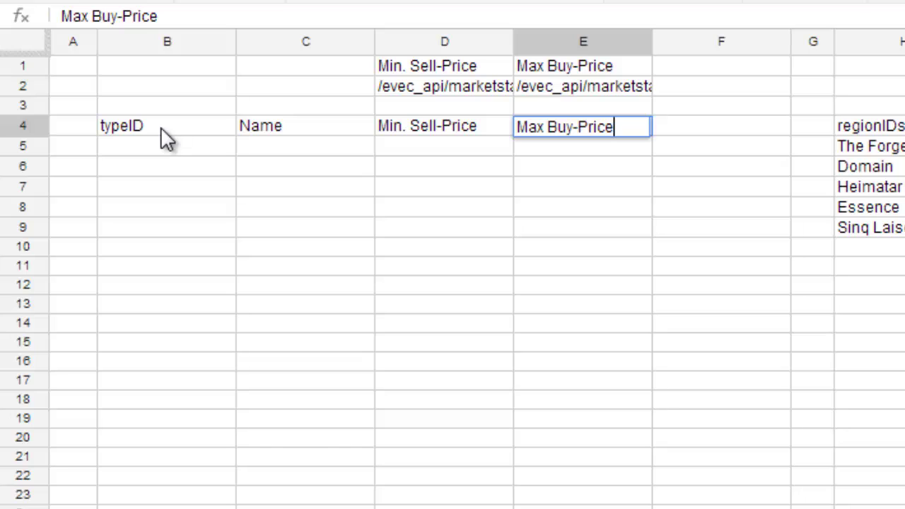
key(Tab)
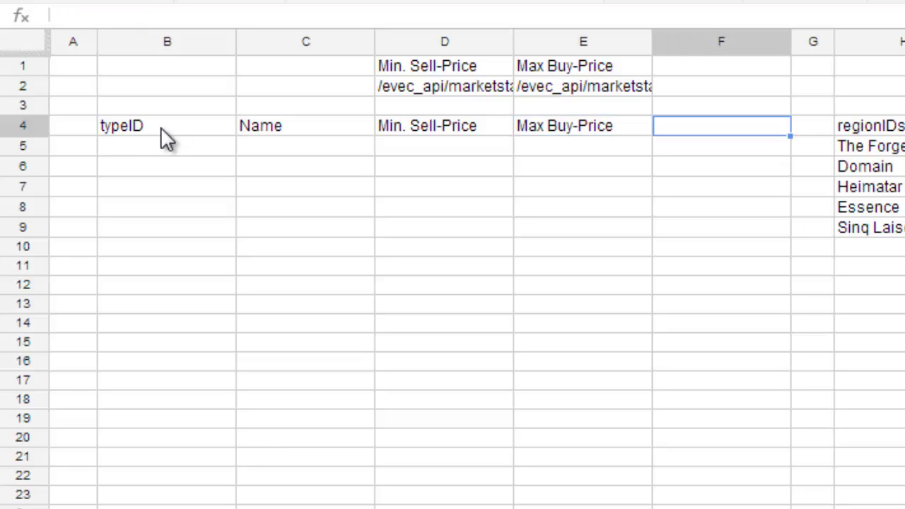
Number the table rows 1 to 11 in A5:A15 and fit column A's width to the numbers.
click(83, 146)
text(1)
key(Return)
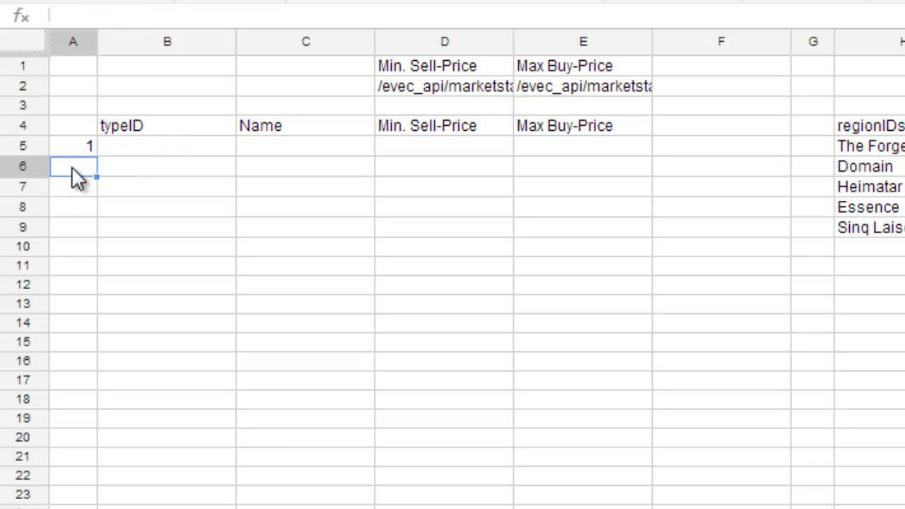
text(2)
key(Escape)
click(84, 149)
drag(89, 153, 84, 354)
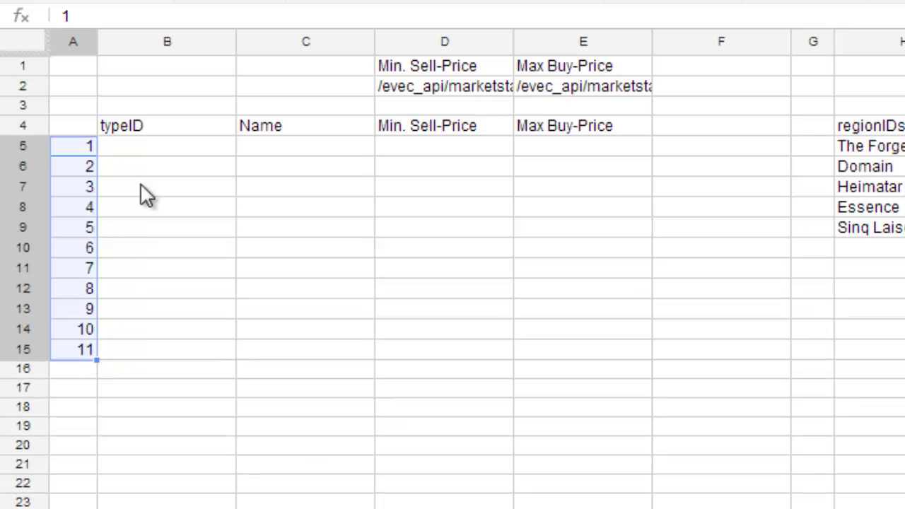
double_click(95, 42)
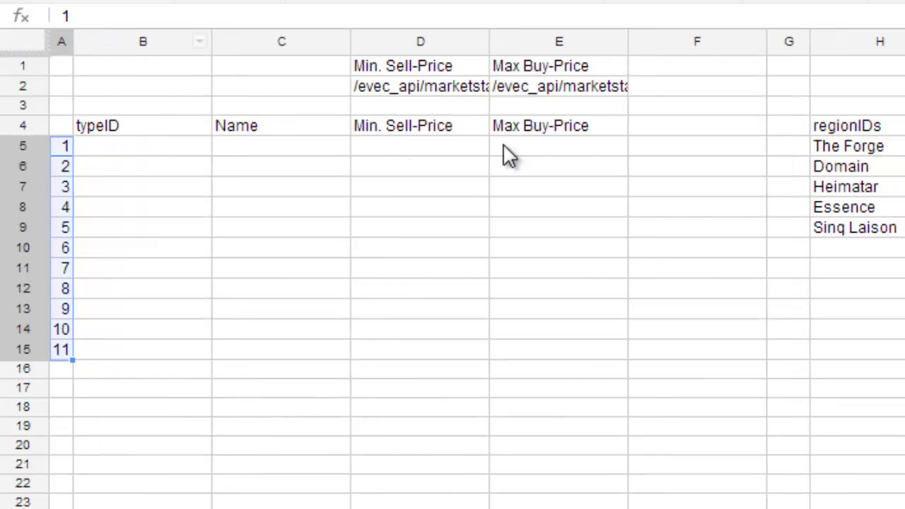
Enter the formula =concatenate("&typeid=",B5) in cell F5 to build the first item's typeid parameter.
click(650, 126)
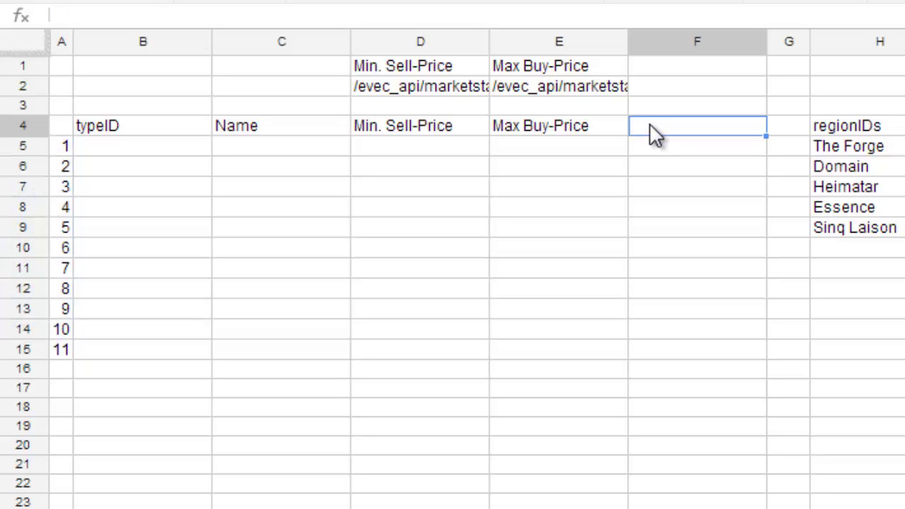
text(=)
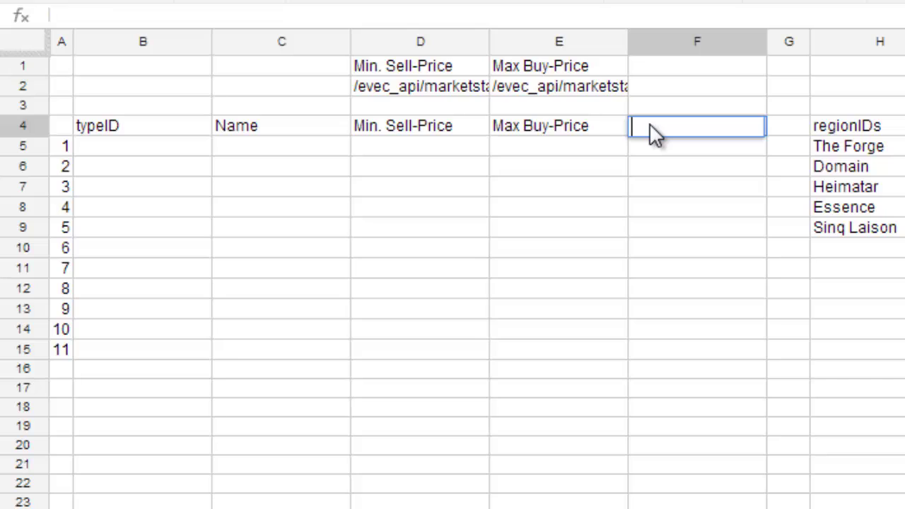
click(657, 153)
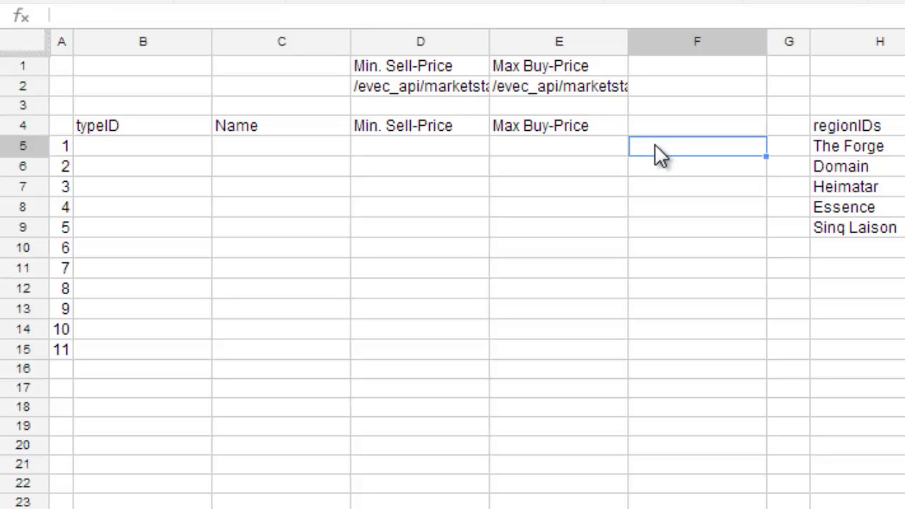
text(=)
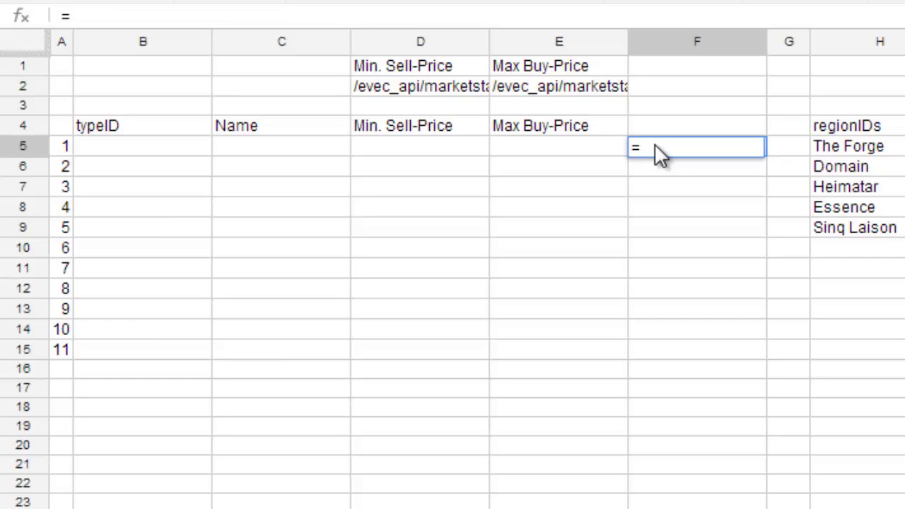
text(con)
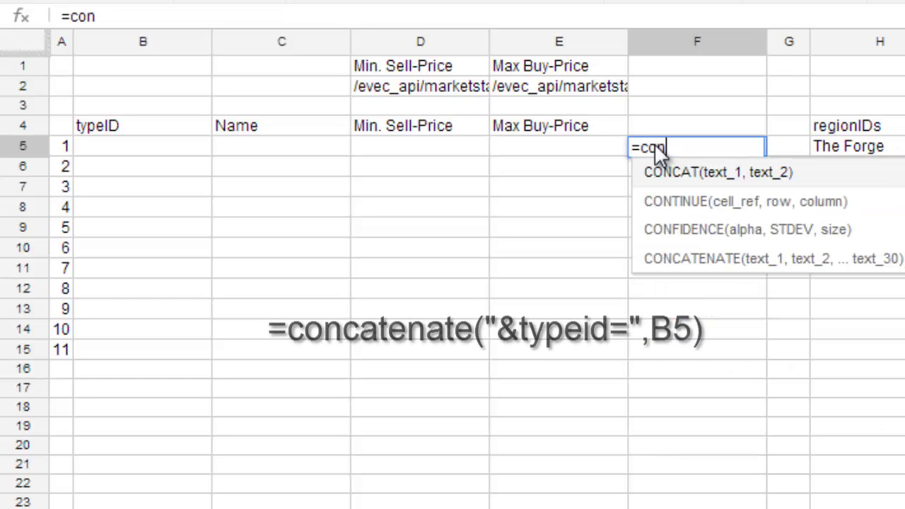
text(caten)
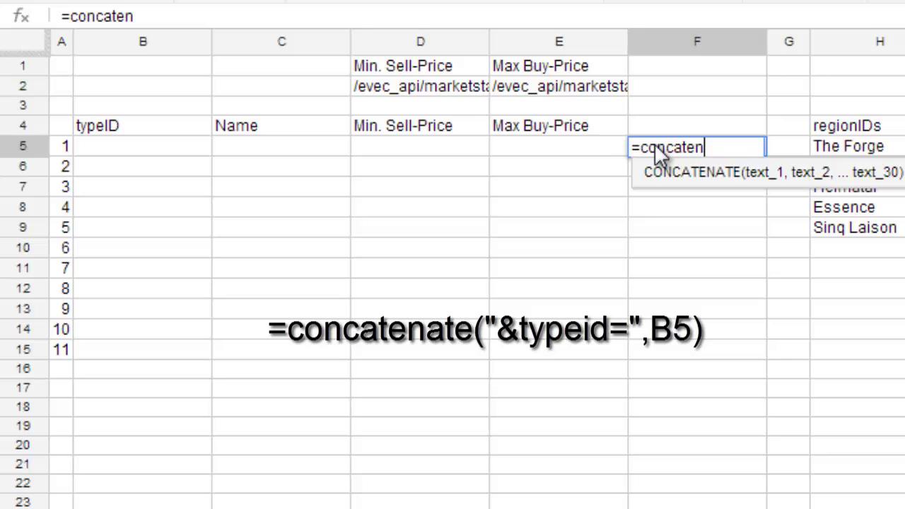
text(ate()
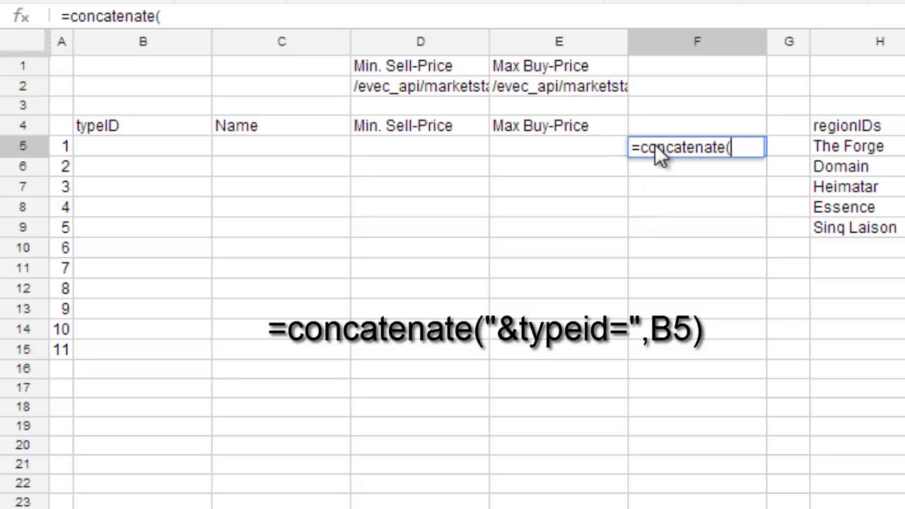
text("&type)
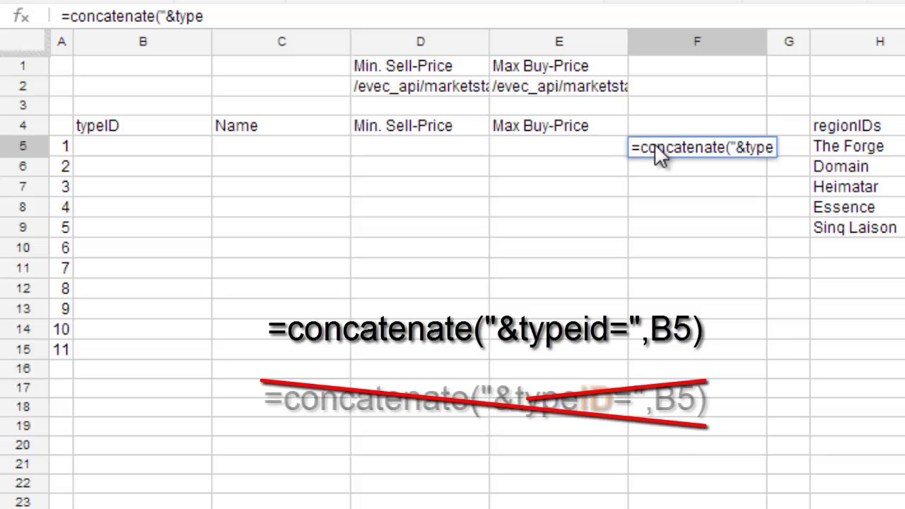
text(id=)
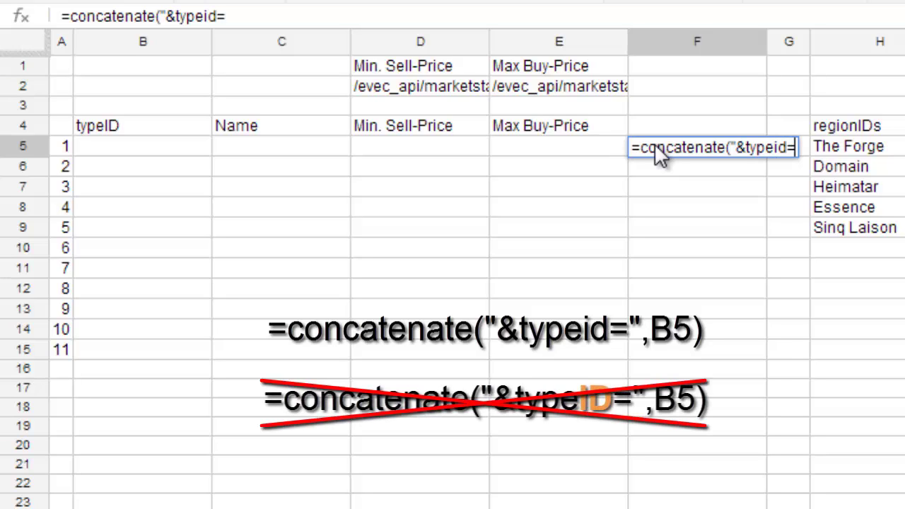
text(",)
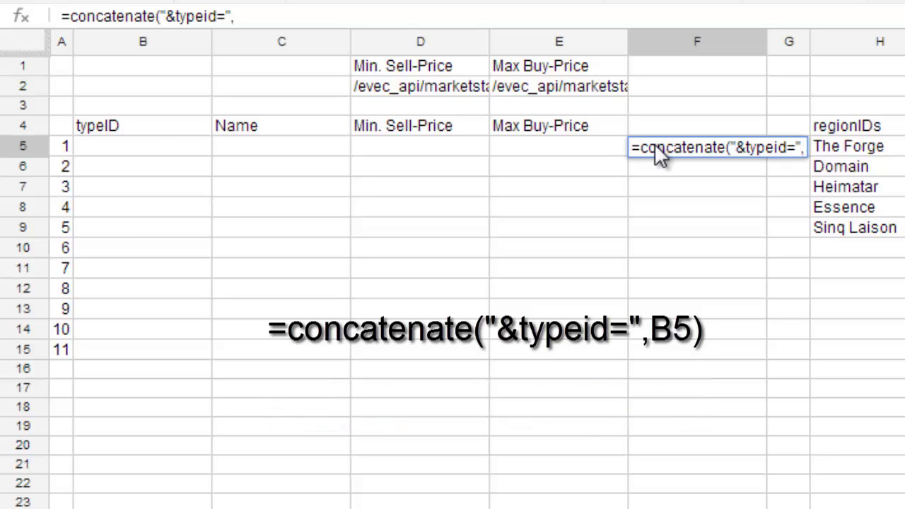
click(131, 151)
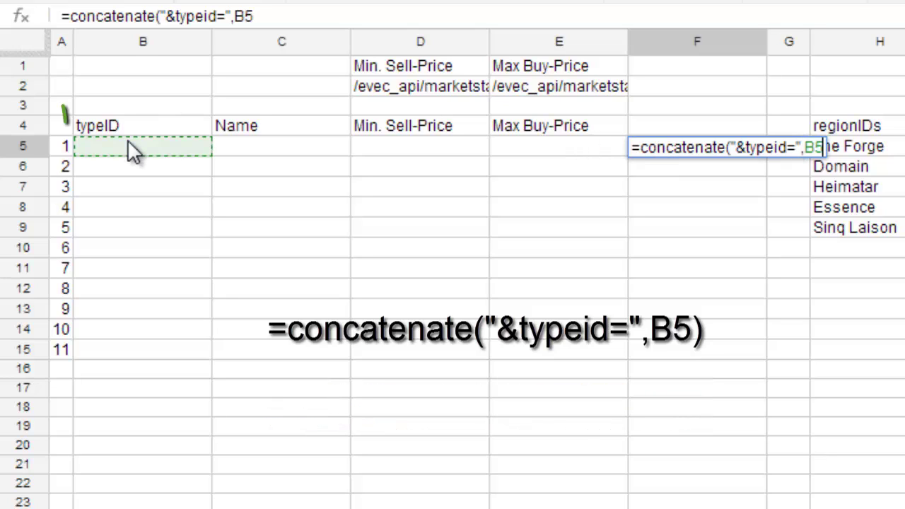
text())
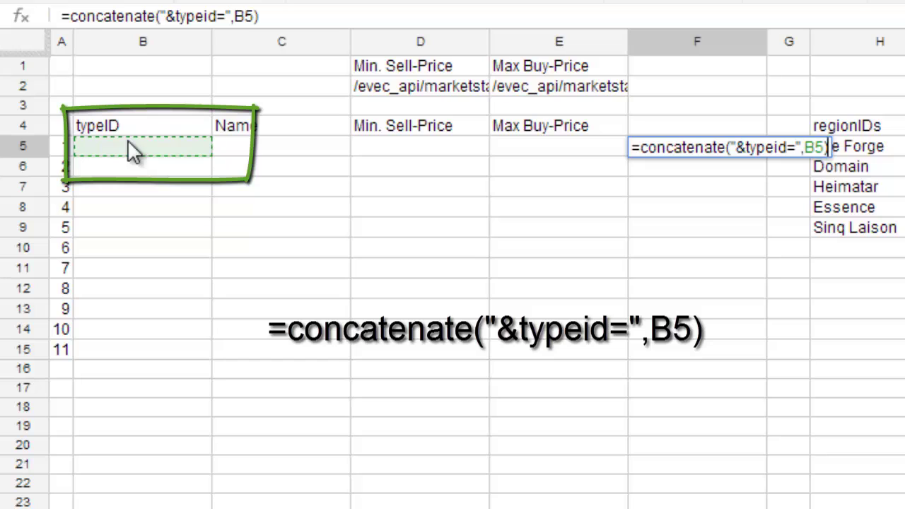
key(Return)
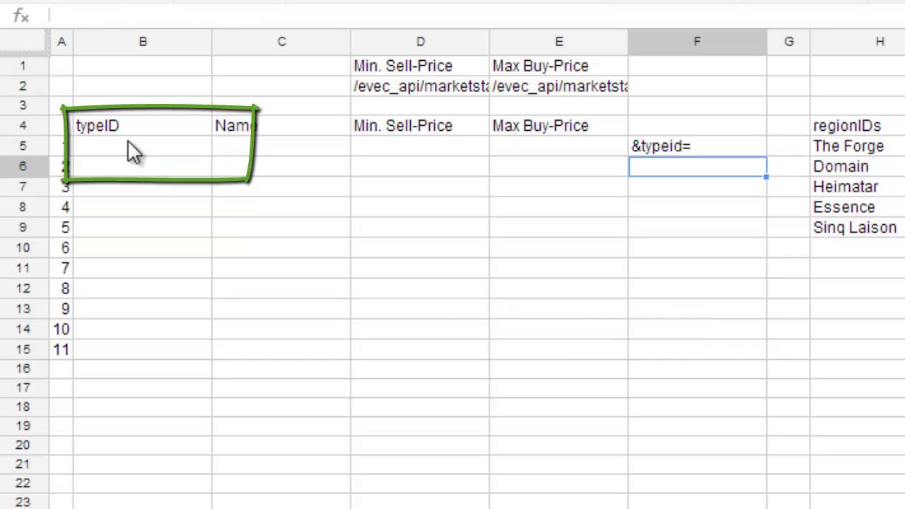
Fill the first item row with typeID 34 in B5 and the name Tritanium in C5.
click(128, 145)
text(34)
key(Return)
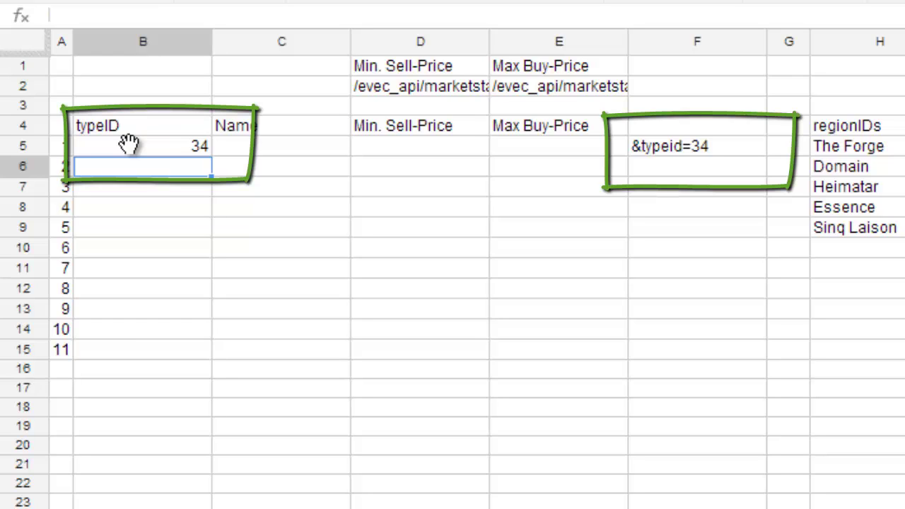
click(259, 145)
text(Tr)
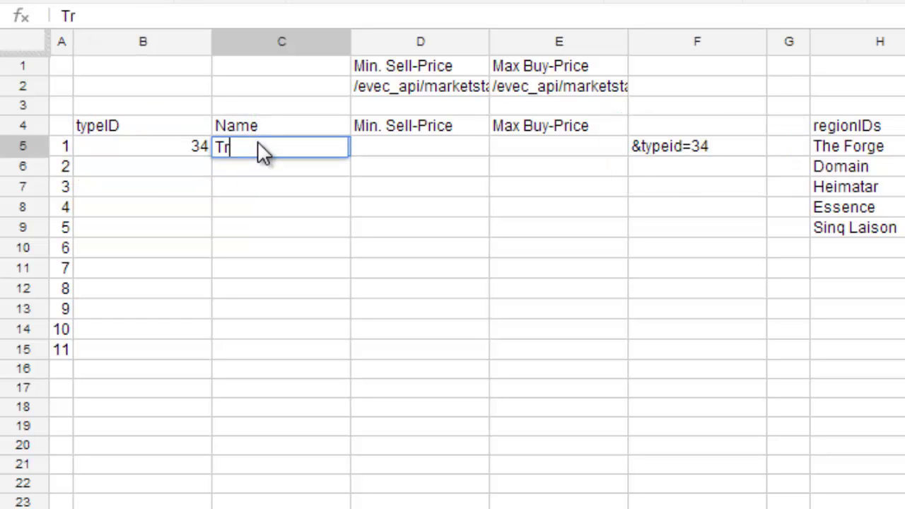
text(itanium)
click(697, 86)
text(=)
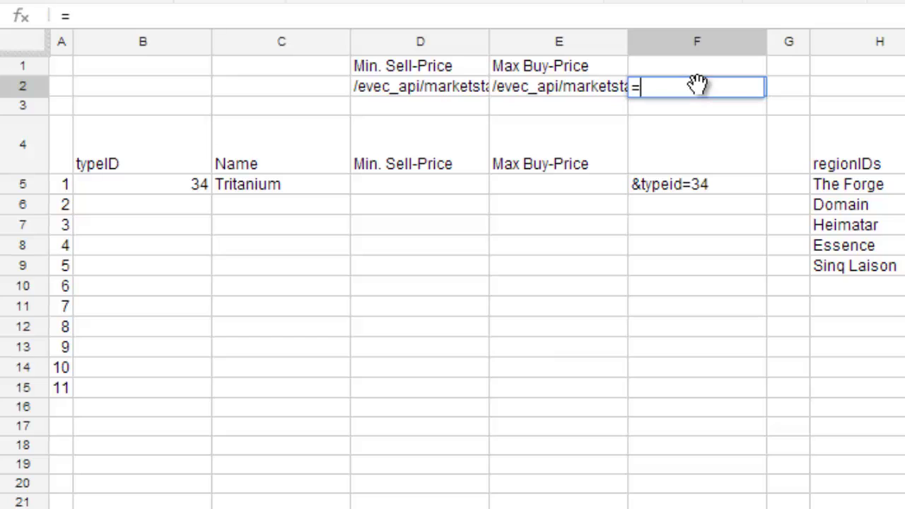
text(concatena)
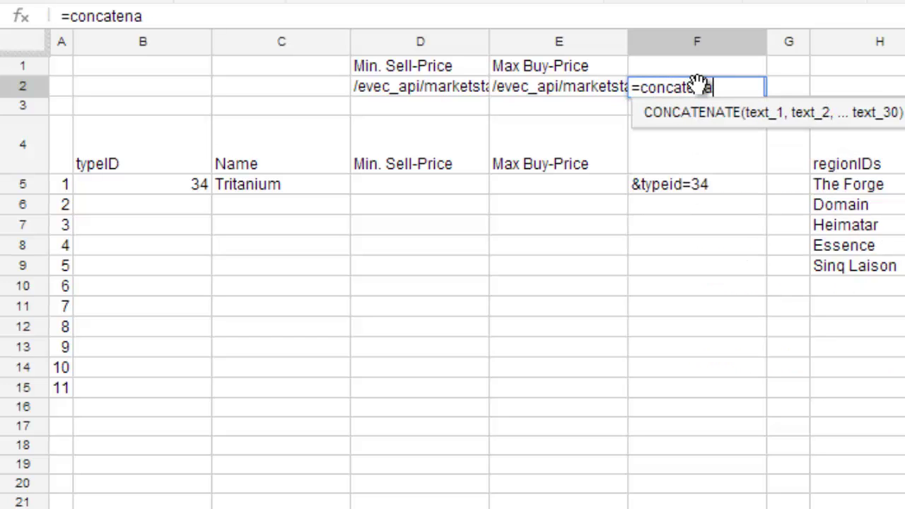
text(te("http)
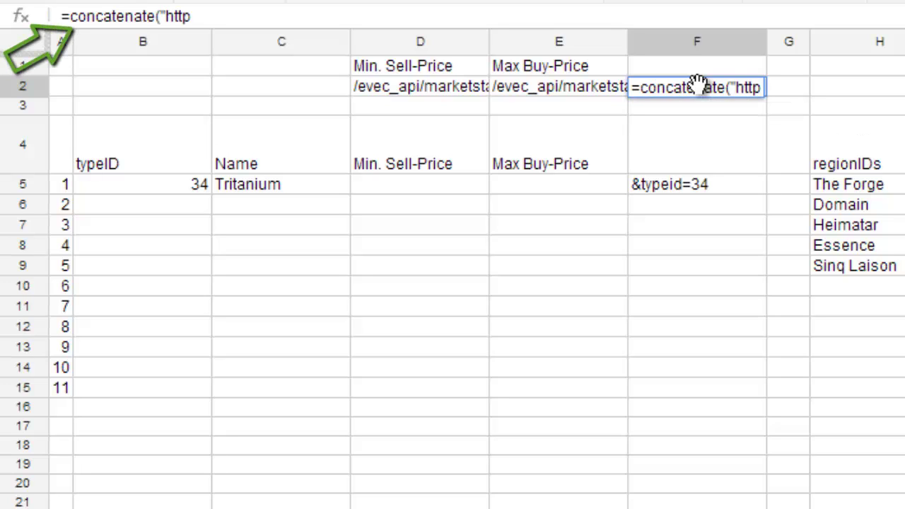
text(://)
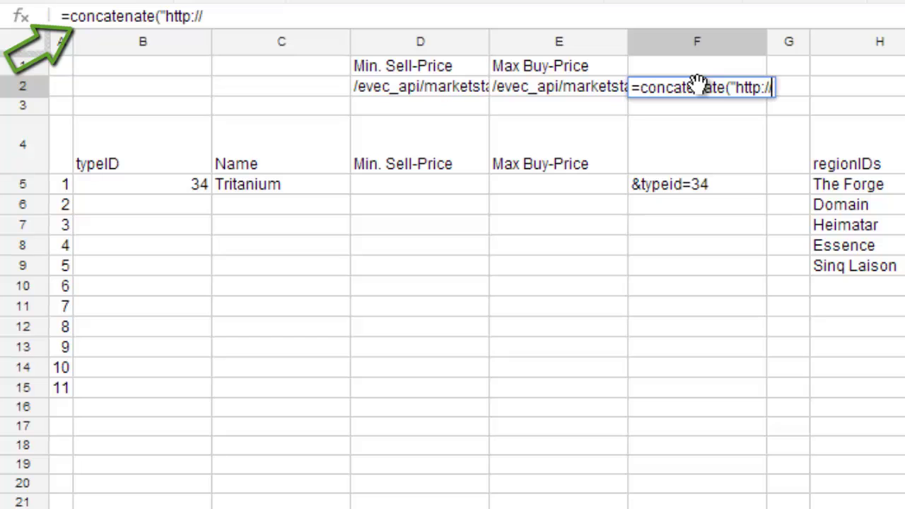
text(api)
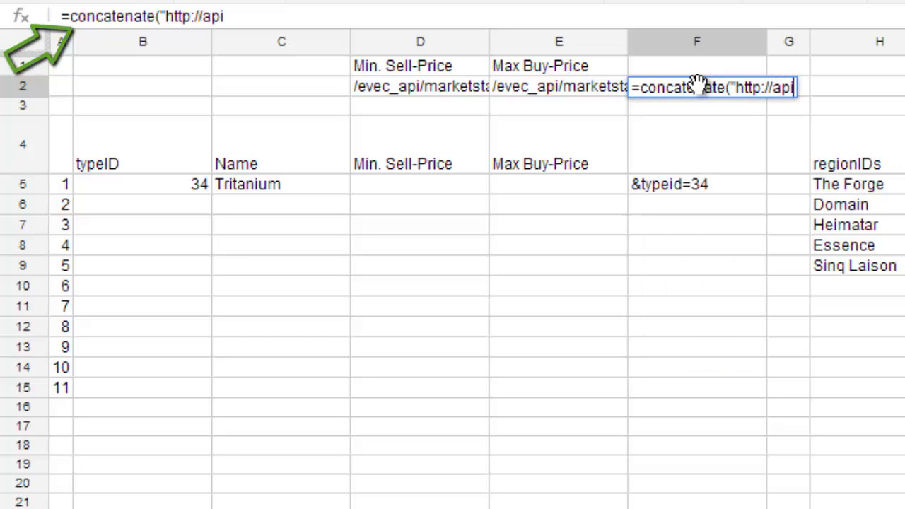
text(.e)
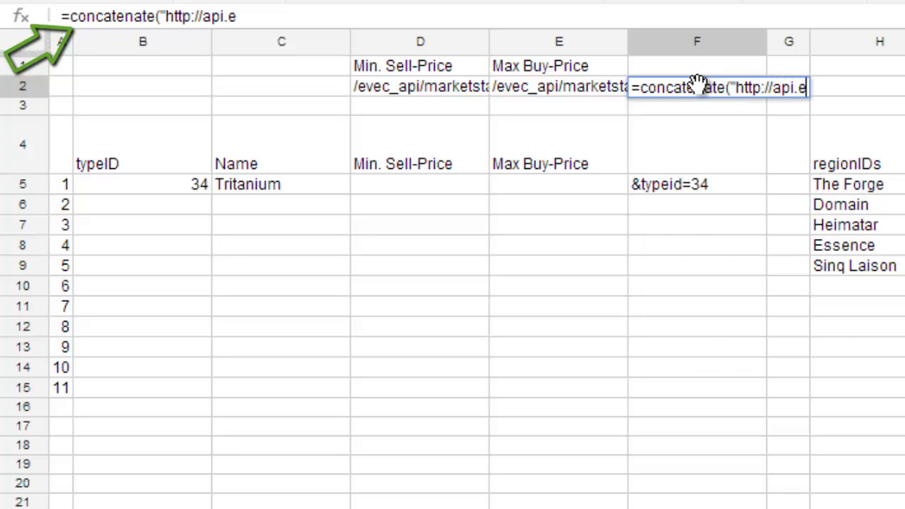
text(ve-centr)
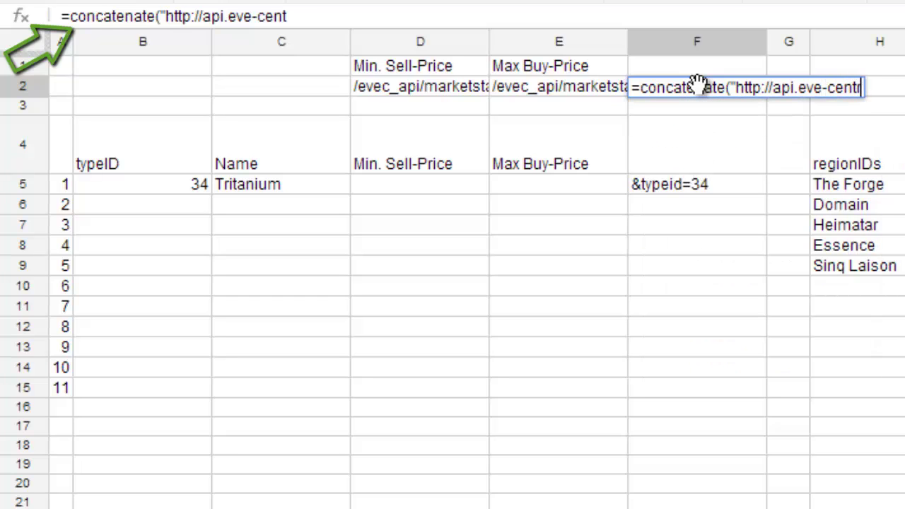
text(al.com)
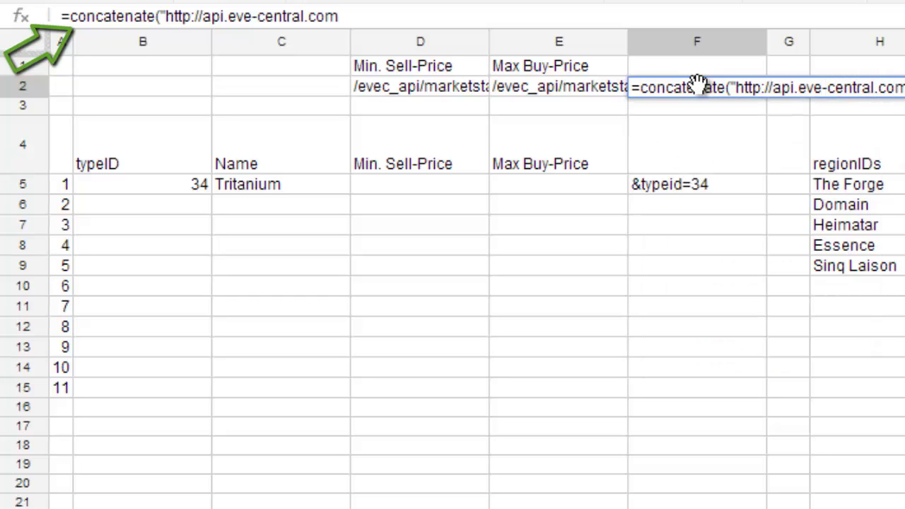
text(/api/markets)
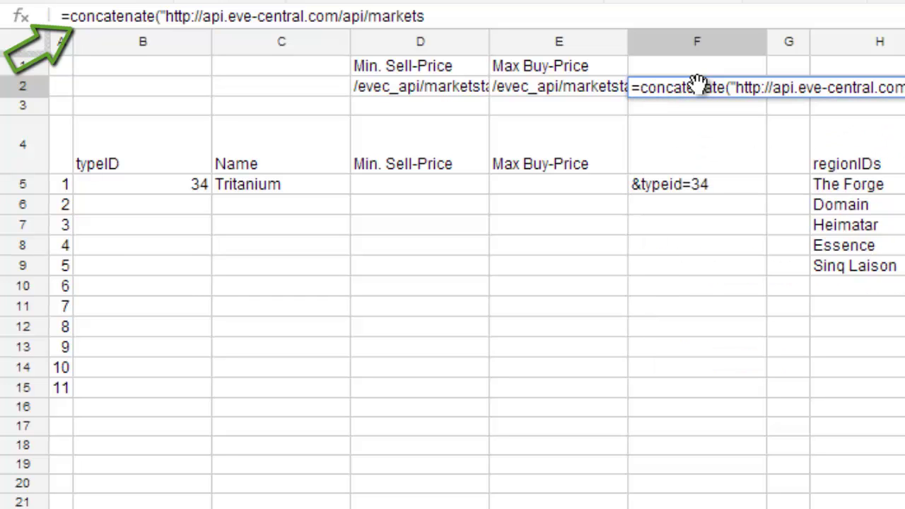
text(tat?",)
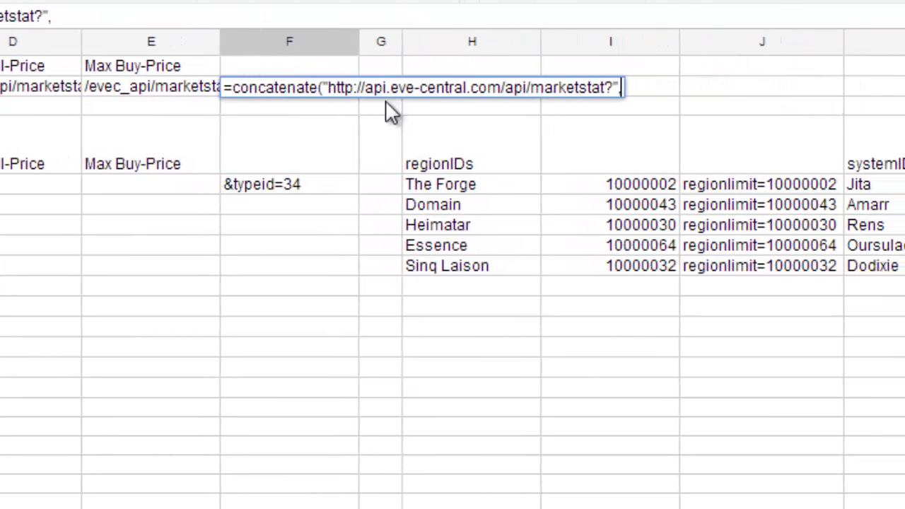
click(854, 185)
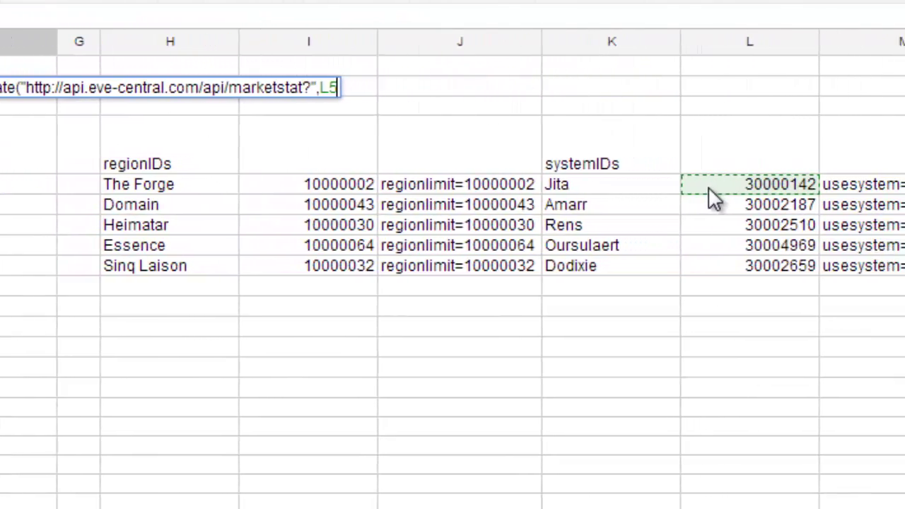
key(Return)
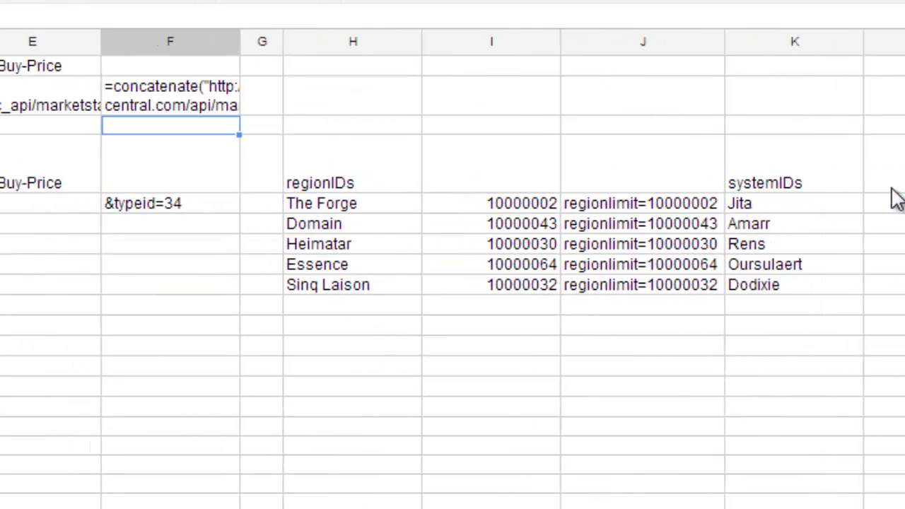
Enter the final URL formula =concatenate(F2,F5:F15) in cell F4, joining the base URL with all typeid parameters.
click(477, 180)
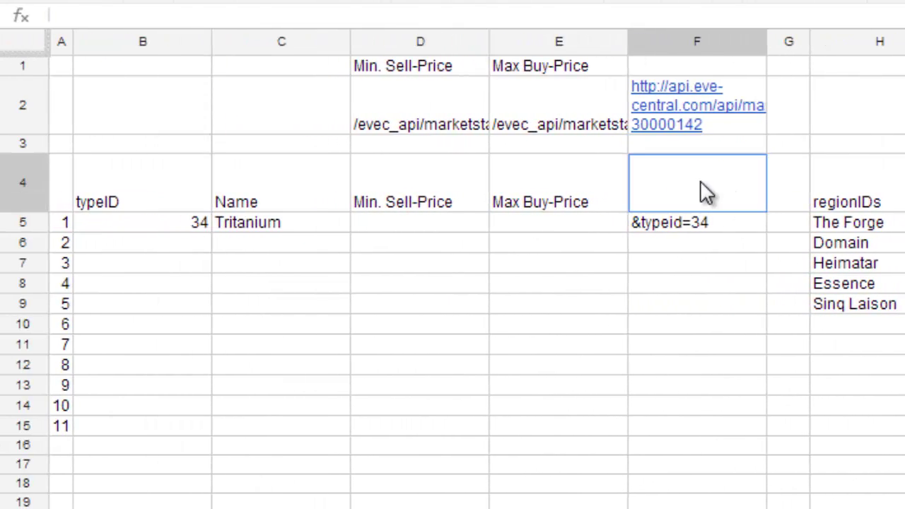
text(=con)
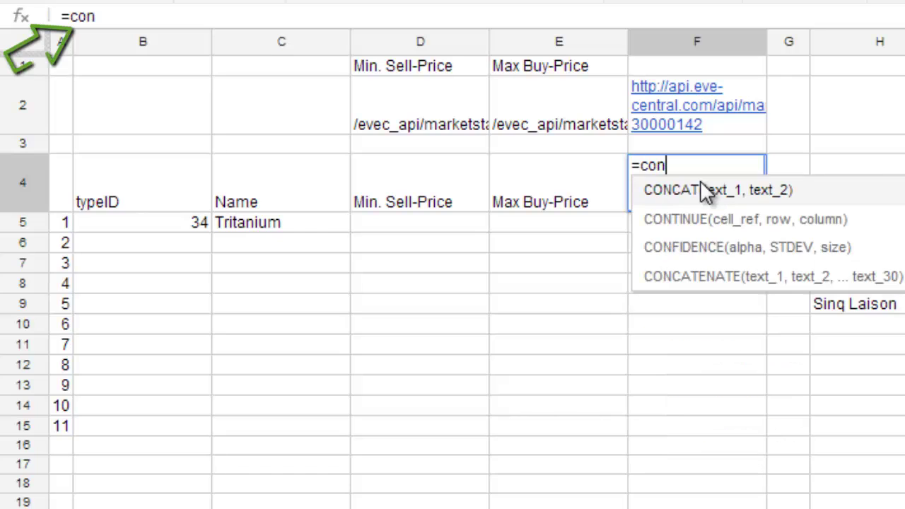
text(cate)
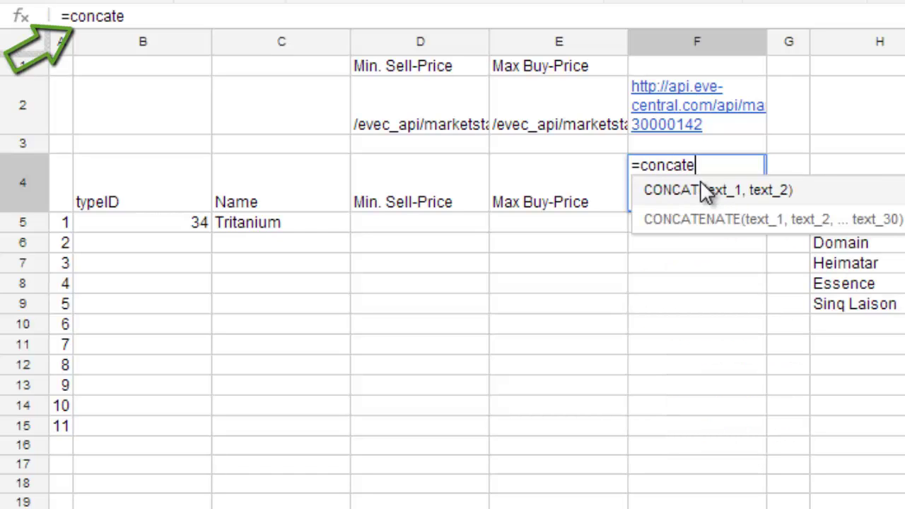
text(nate()
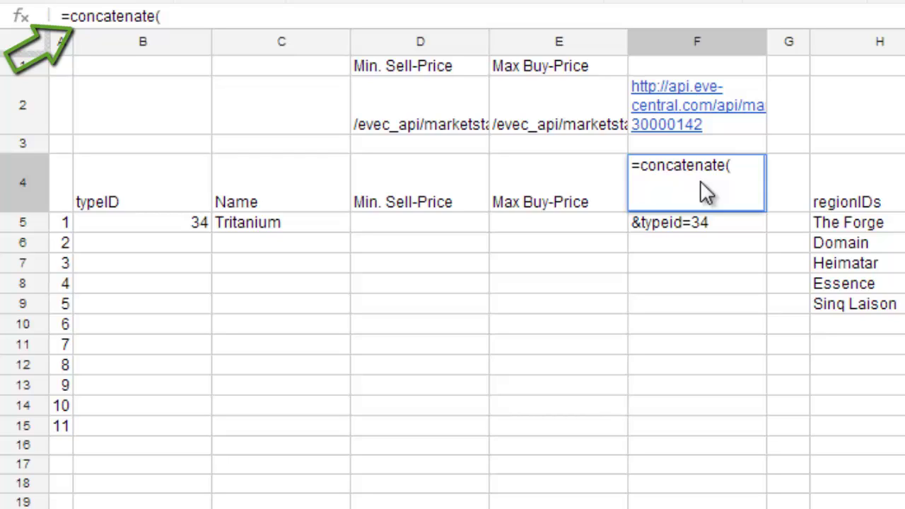
click(715, 126)
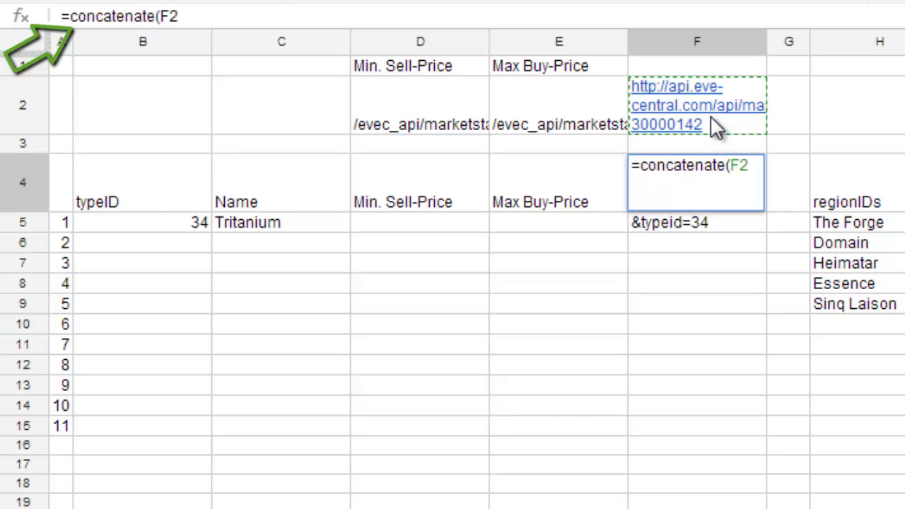
text(,)
click(700, 220)
drag(700, 247, 695, 425)
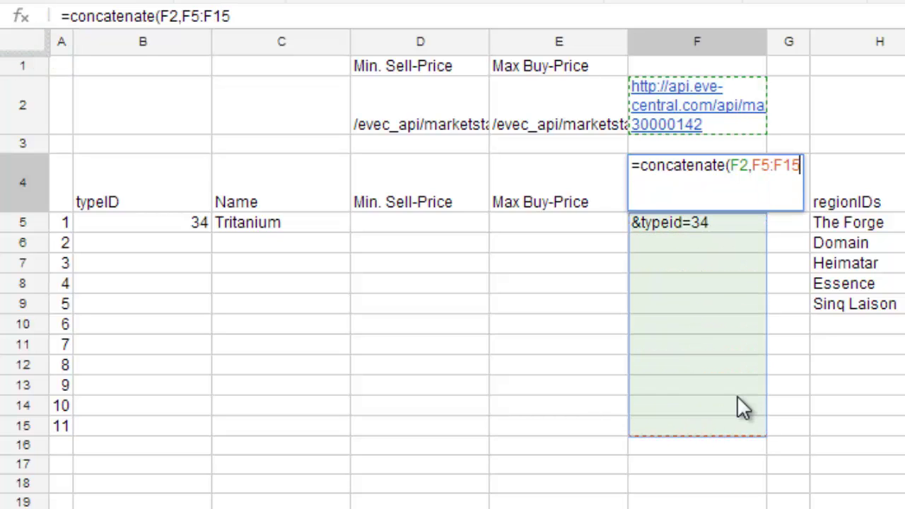
text())
key(Return)
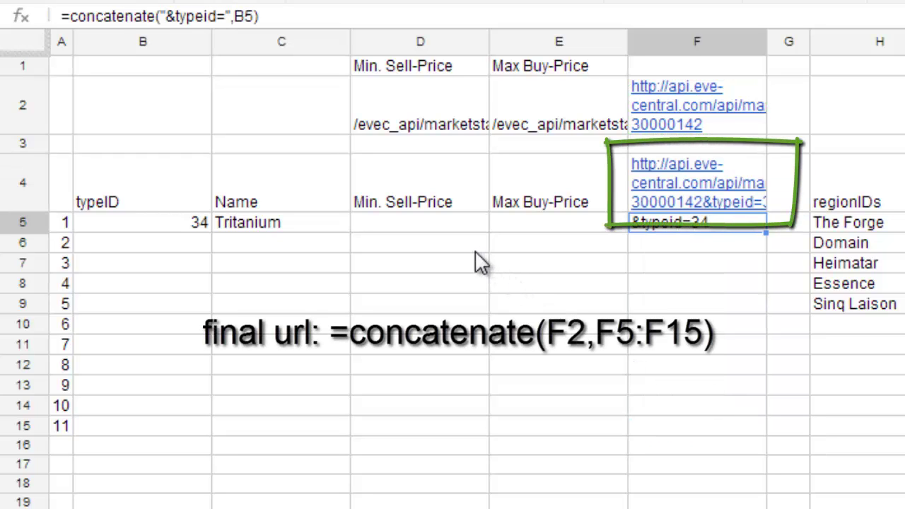
click(458, 234)
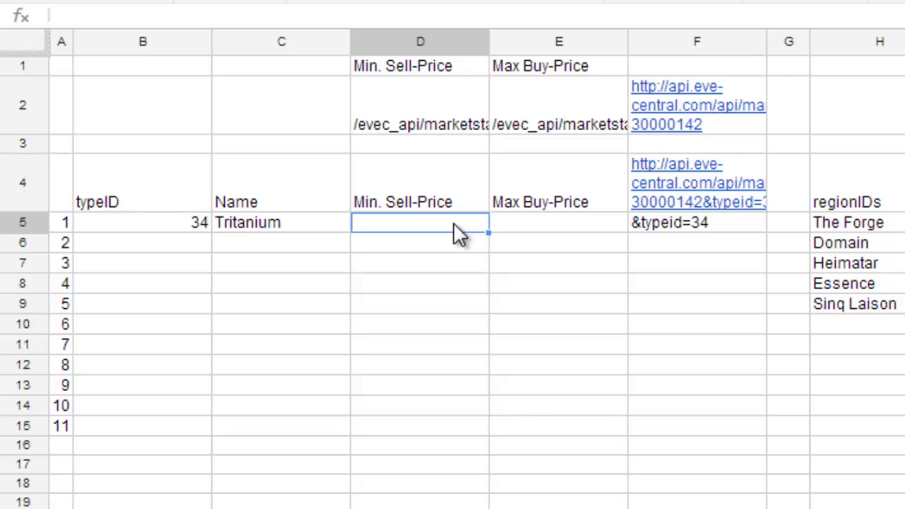
Enter the formula =importXML(F4,D2) in cell D5 to retrieve the minimum sell price.
text(=import)
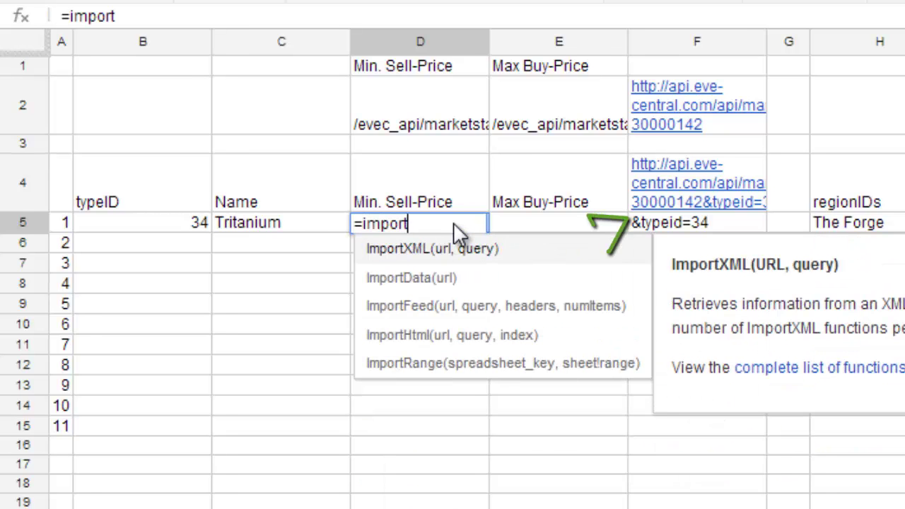
text(XML()
click(683, 170)
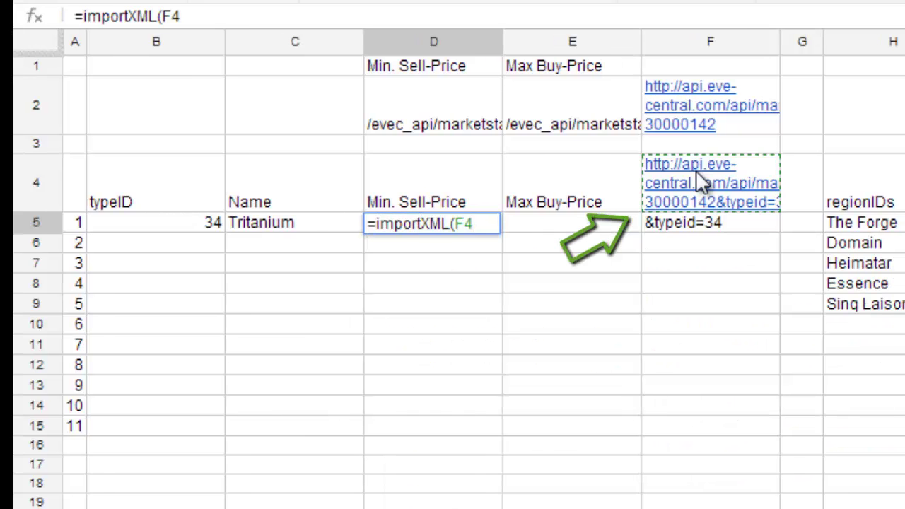
text(,)
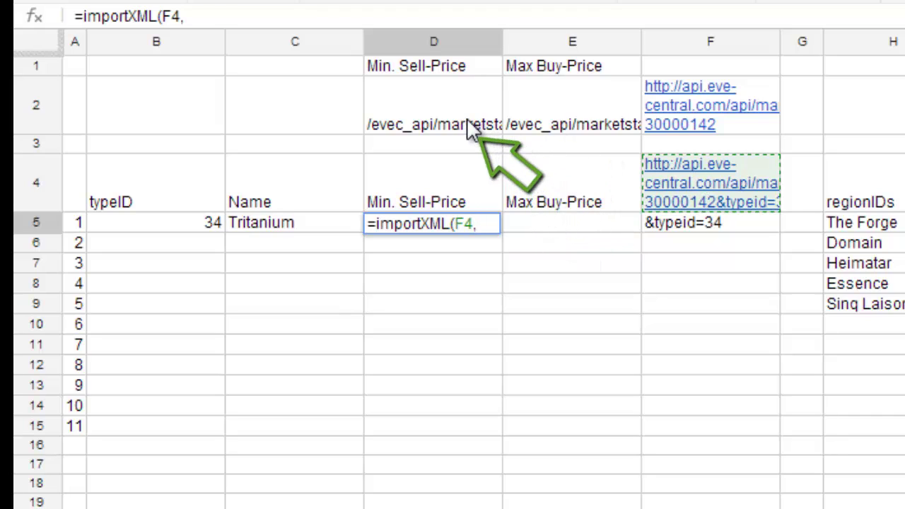
click(468, 122)
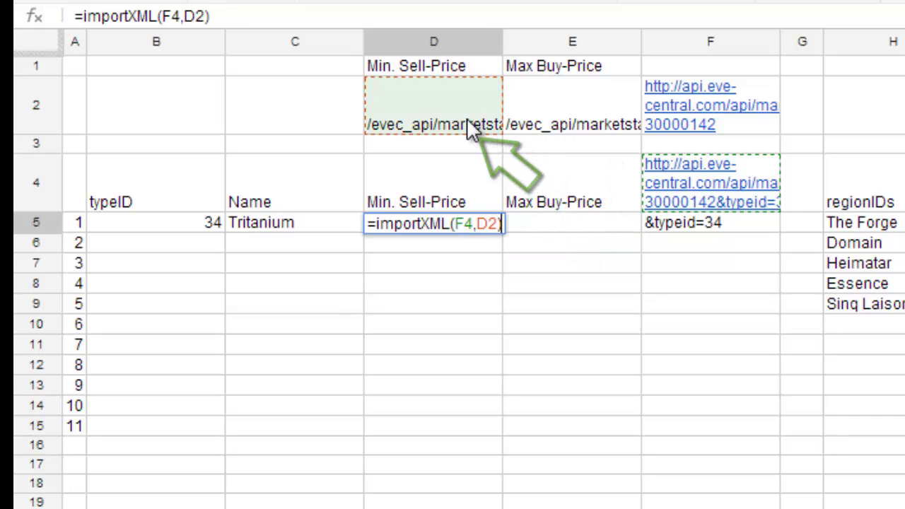
key(Return)
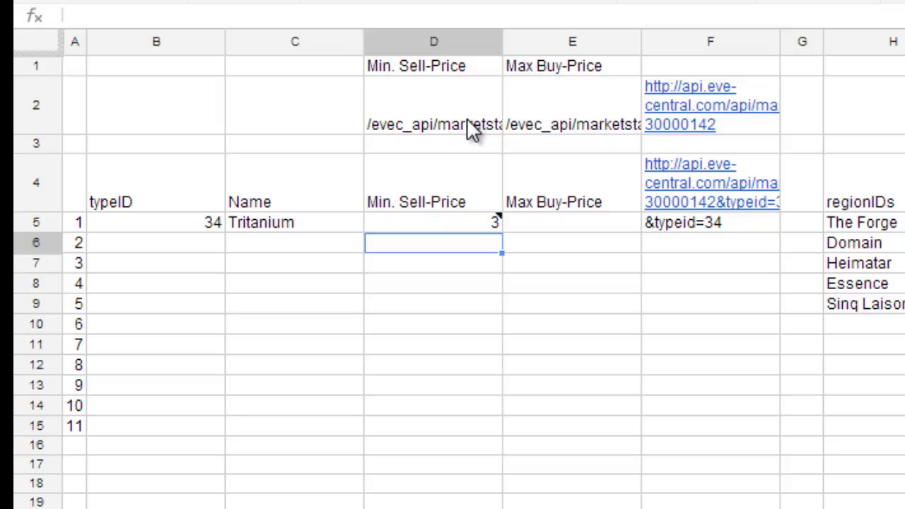
Enter =importXML(F4,E2) in cell E5 for the maximum buy price and format D5:E5 with two decimal places.
click(566, 228)
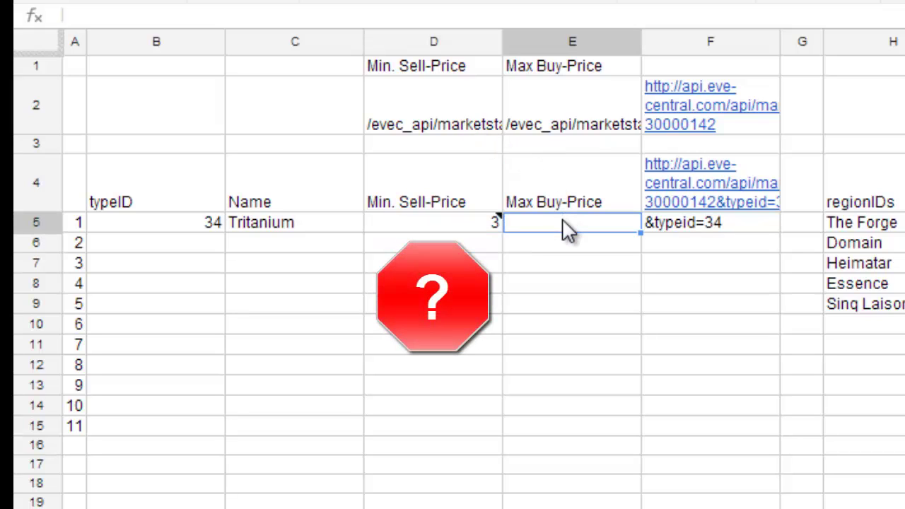
text(=)
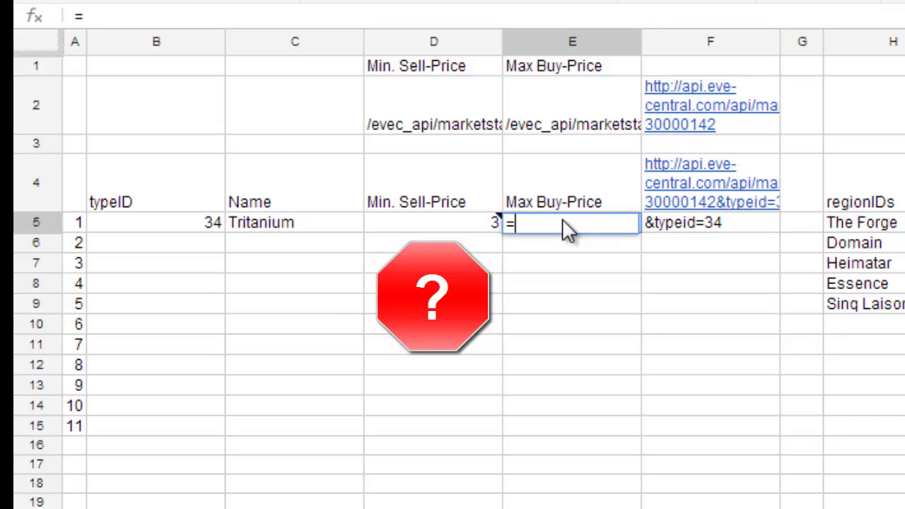
text(im)
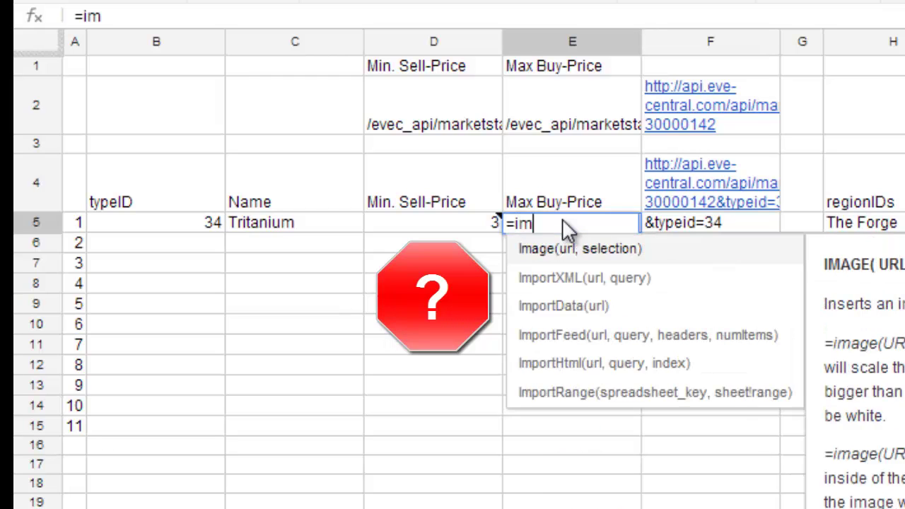
text(portXML()
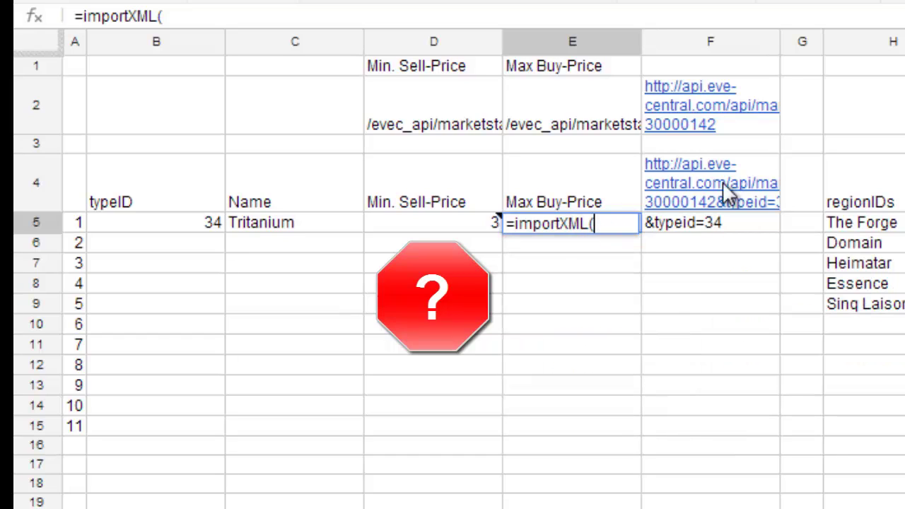
click(772, 166)
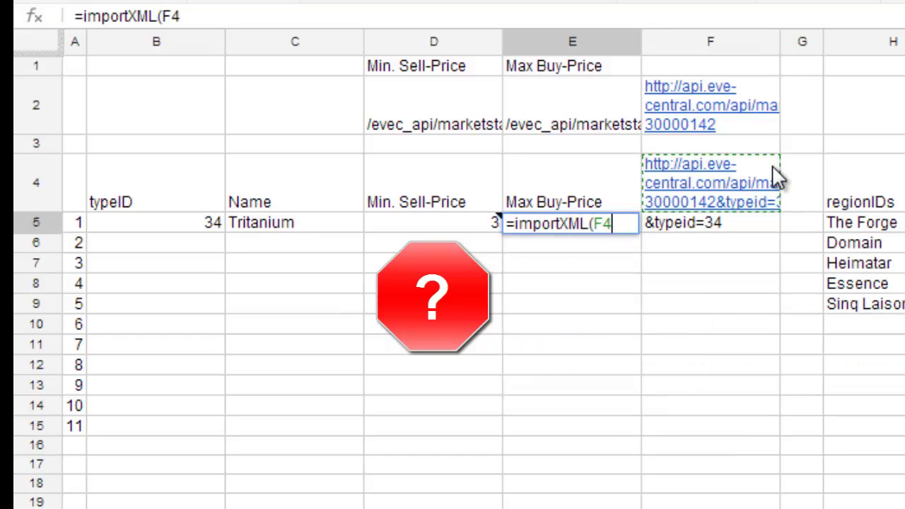
text(,)
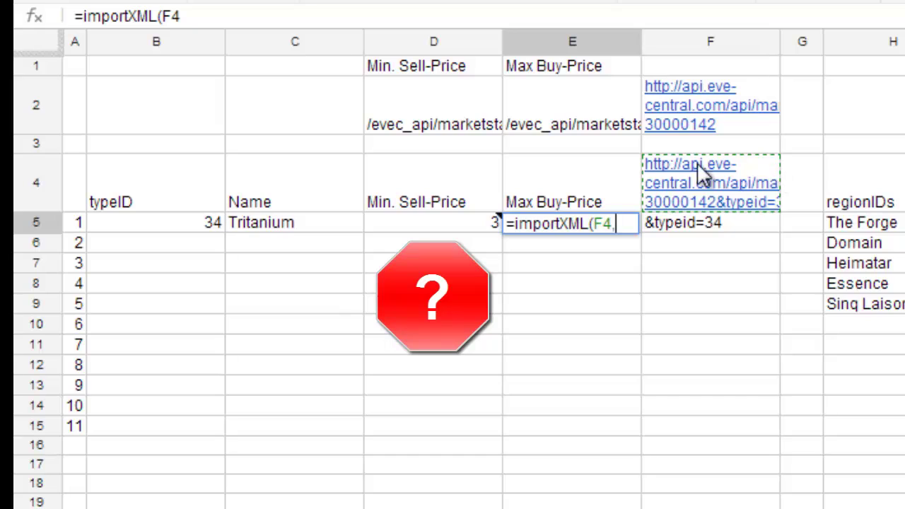
click(577, 113)
text())
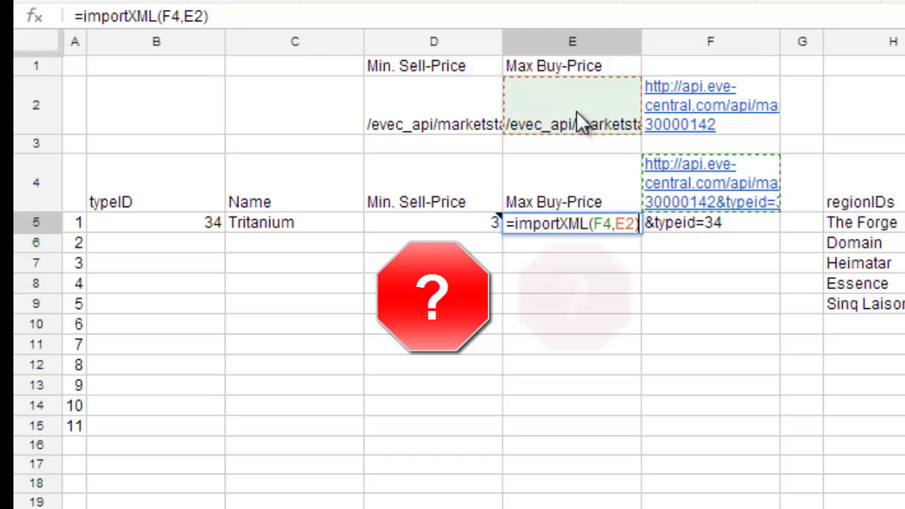
key(Return)
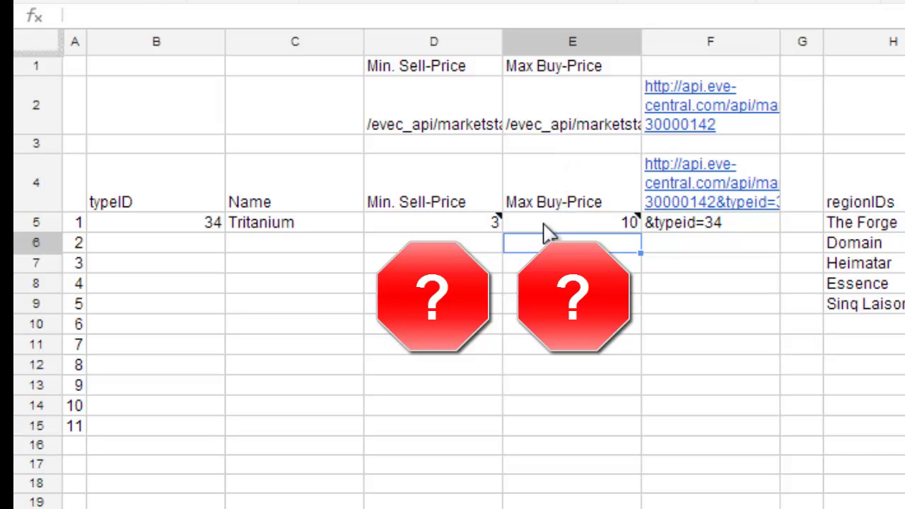
drag(543, 223, 483, 221)
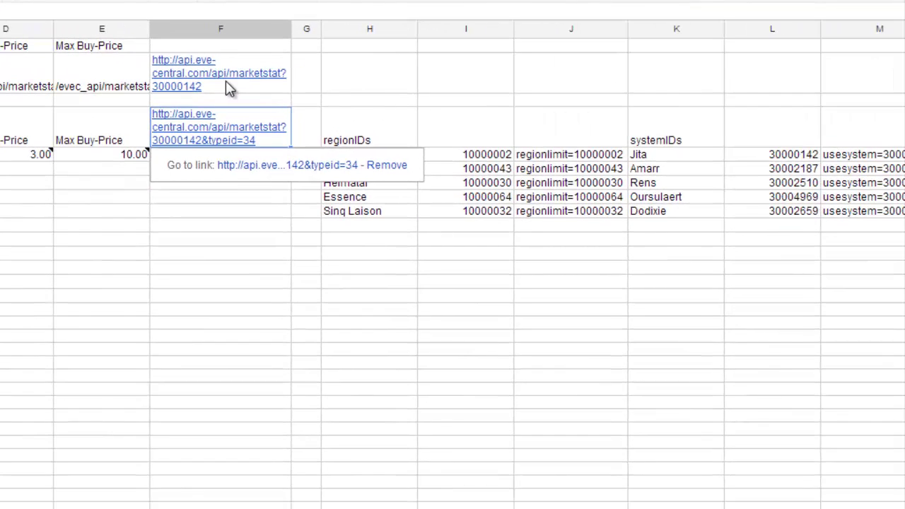
Change the system reference in F2's concatenate formula to M5 so the base URL includes the usesystem parameter.
click(225, 81)
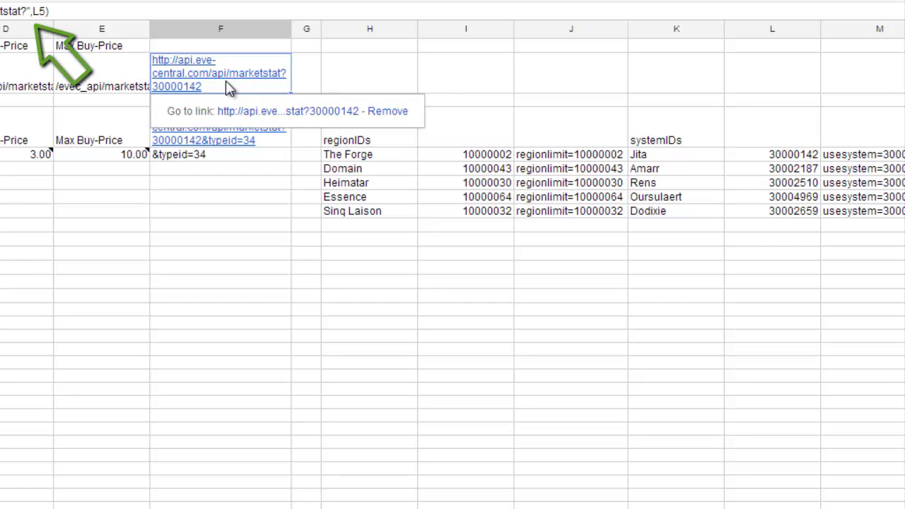
click(40, 11)
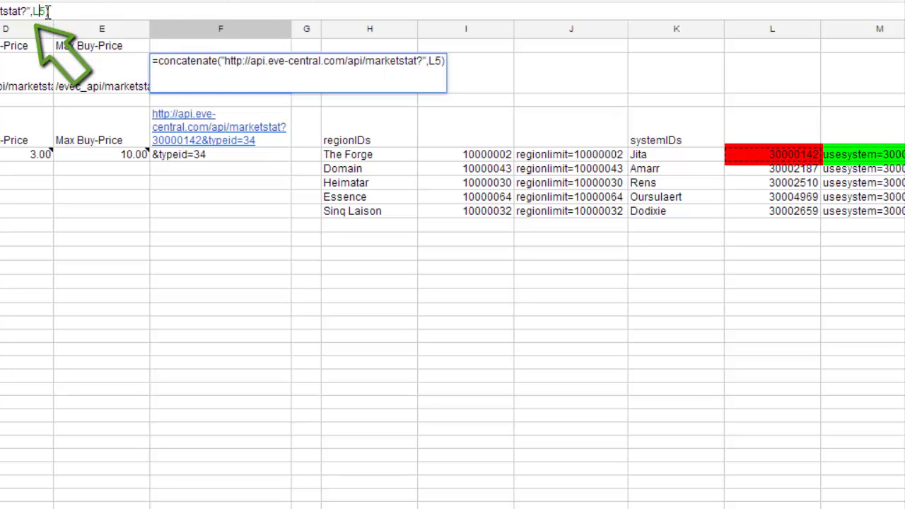
key(BackSpace)
text(M)
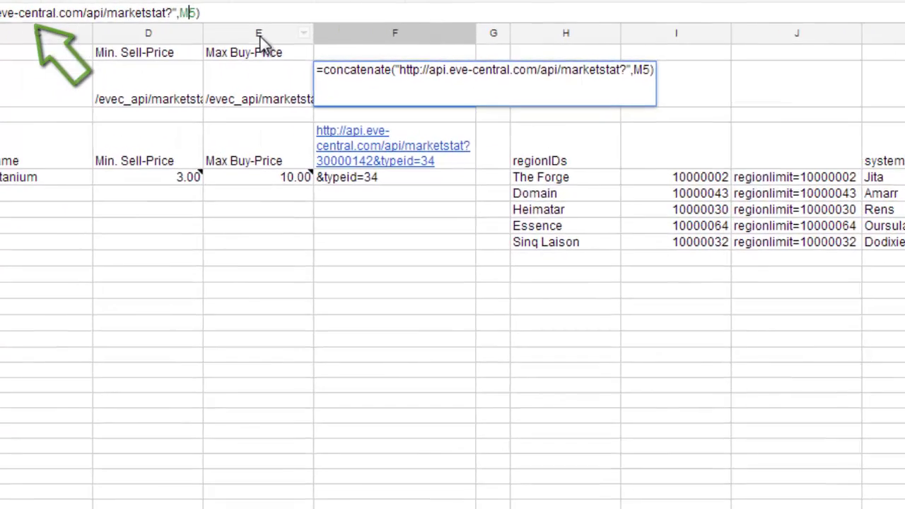
key(Return)
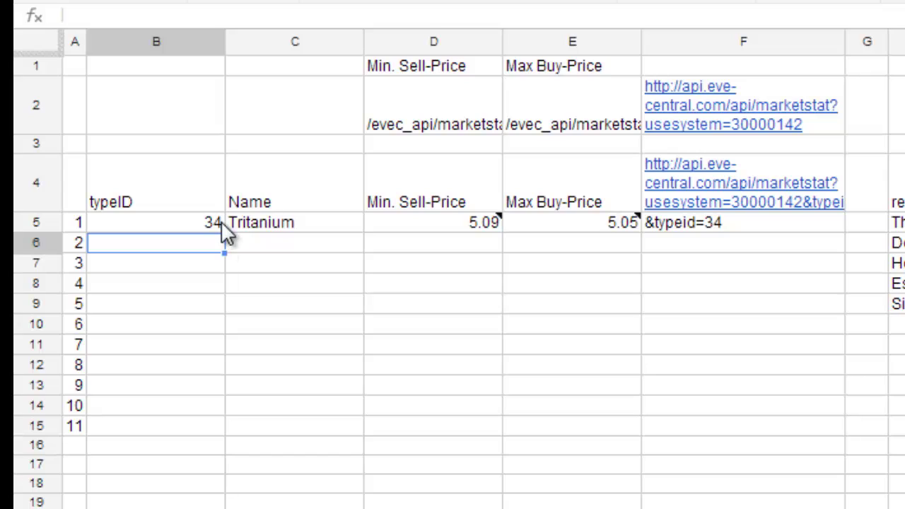
Fill the typeID column in cells B6 to B11 with 35, 36, 37, 38, 39 and 40.
text(35)
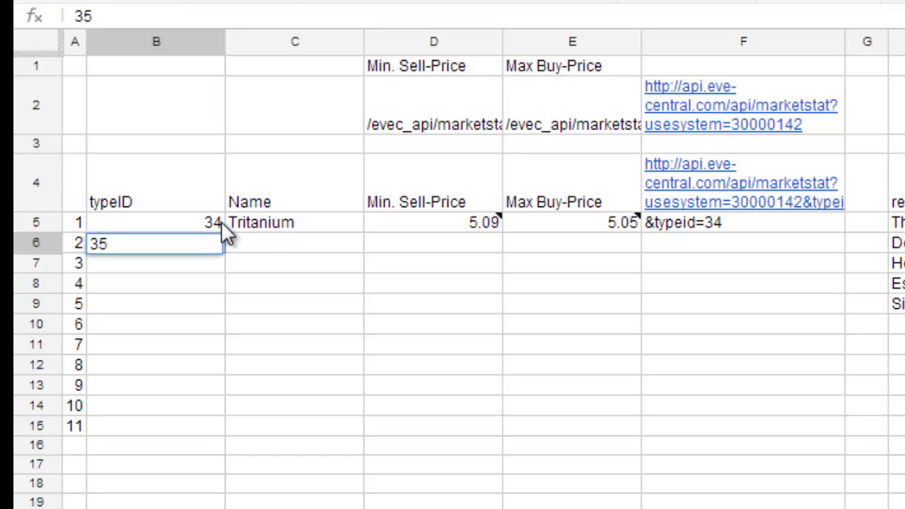
key(Return)
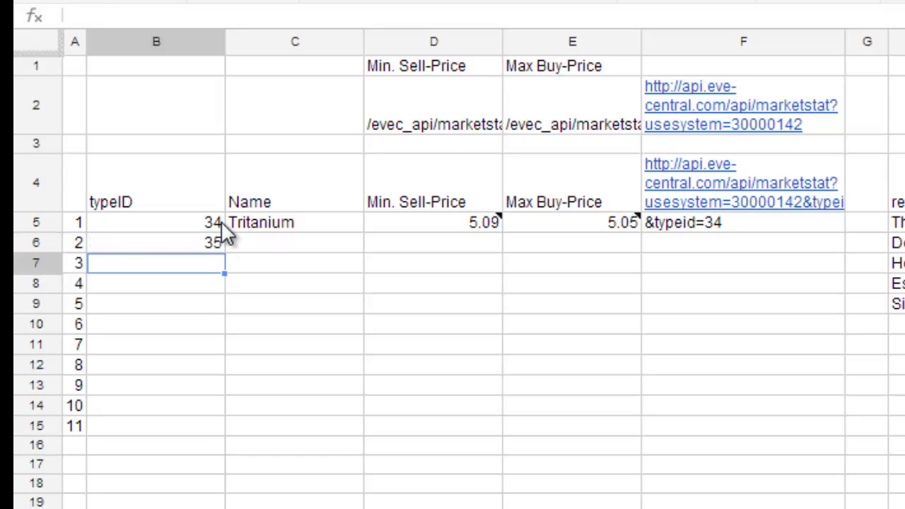
drag(221, 222, 221, 239)
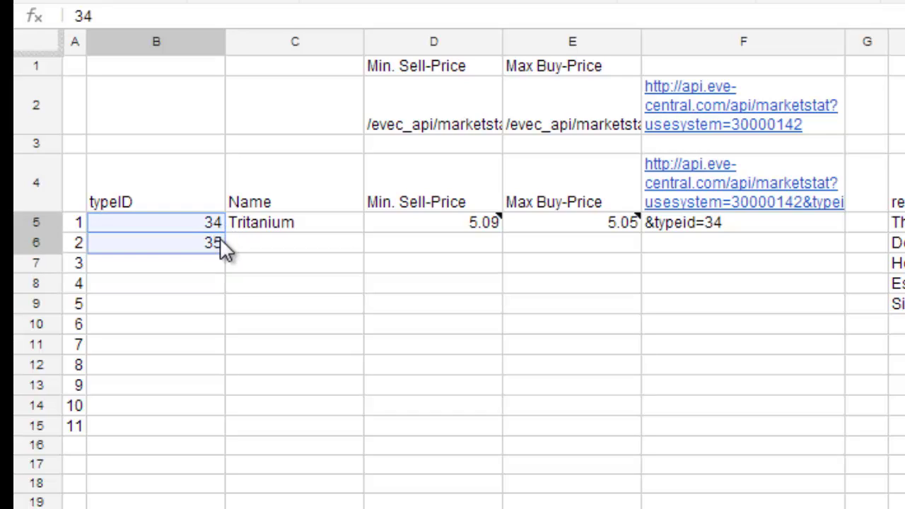
click(210, 261)
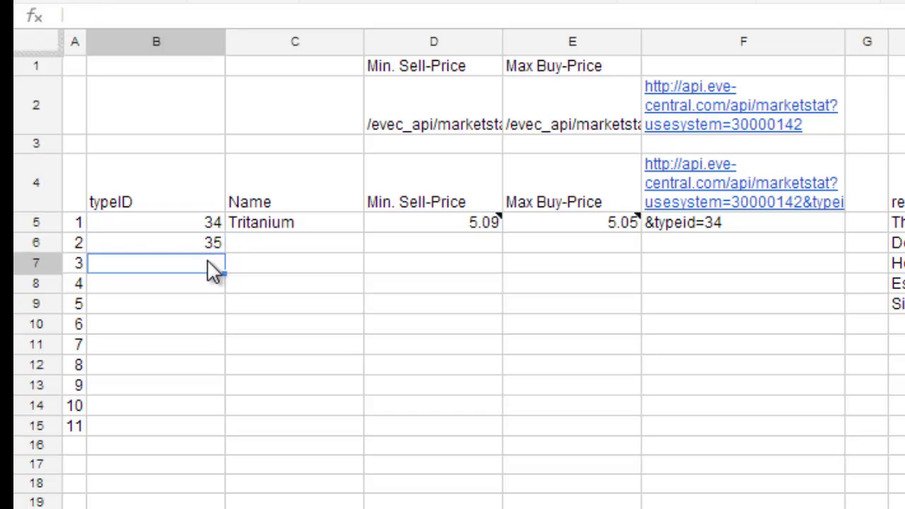
text(36)
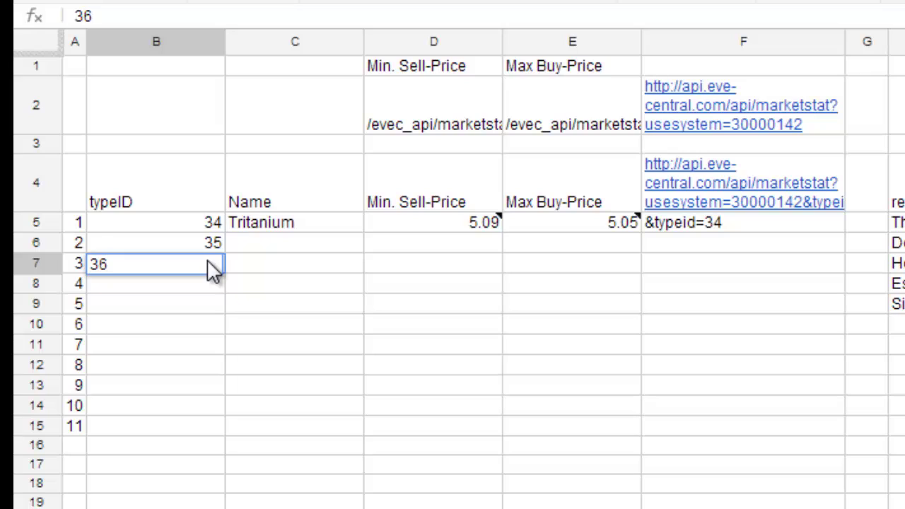
key(Return)
text(37)
key(Return)
text(3)
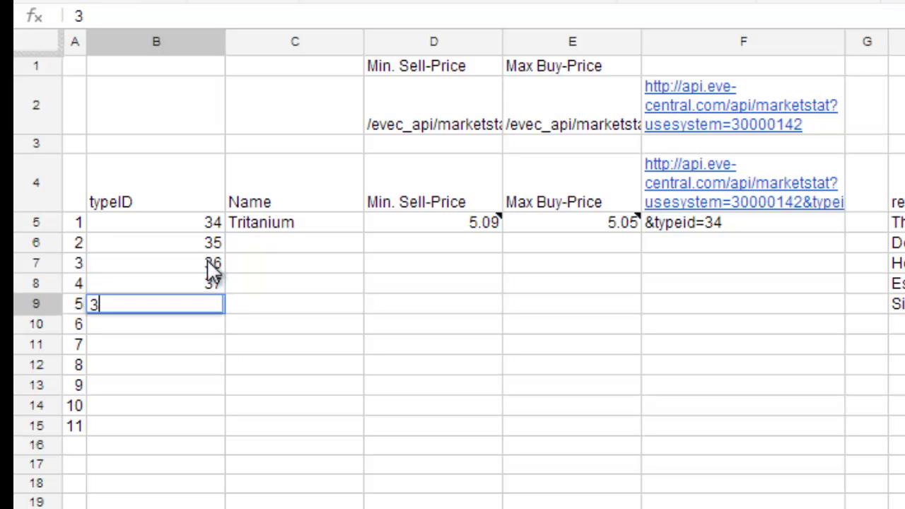
text(8)
key(Return)
text(39)
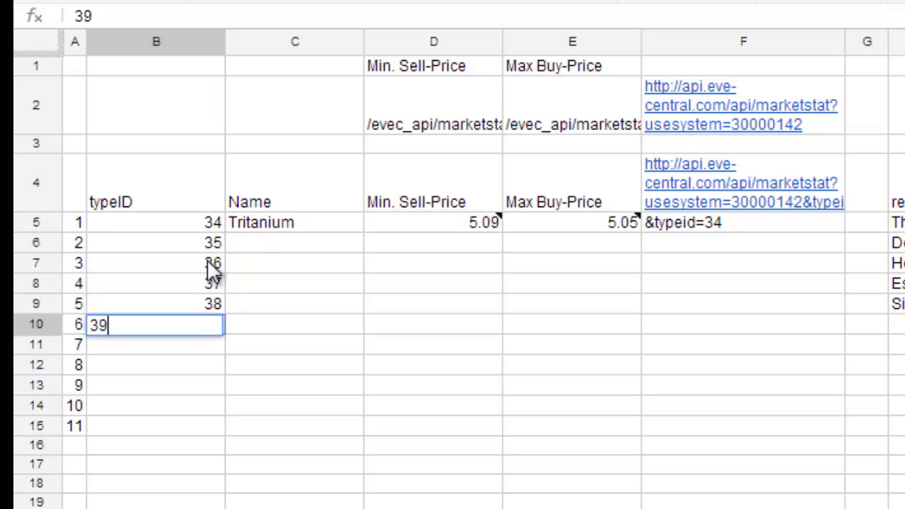
key(Return)
text(40)
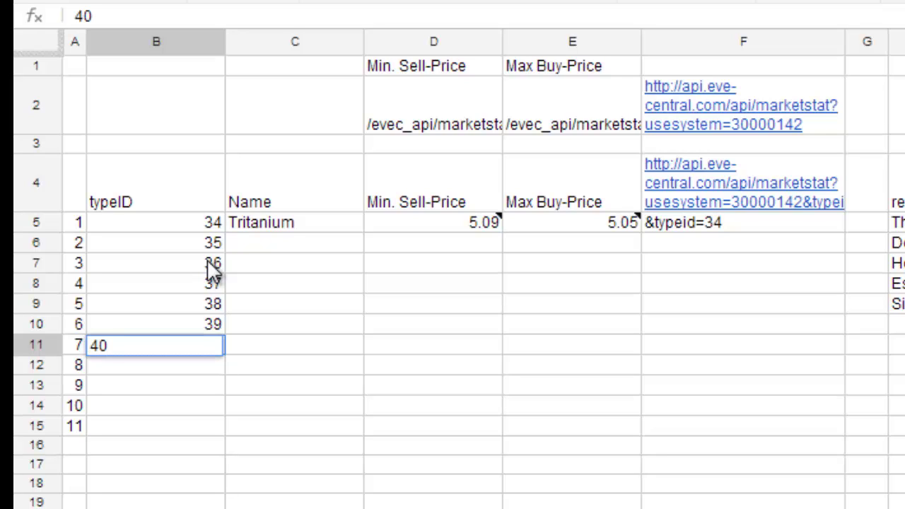
Enter the item names Pyerite, Mexallon, Isogen, Nocxium, Zydrine and Megacyte in cells C6 to C11.
click(326, 256)
text(Pyerite)
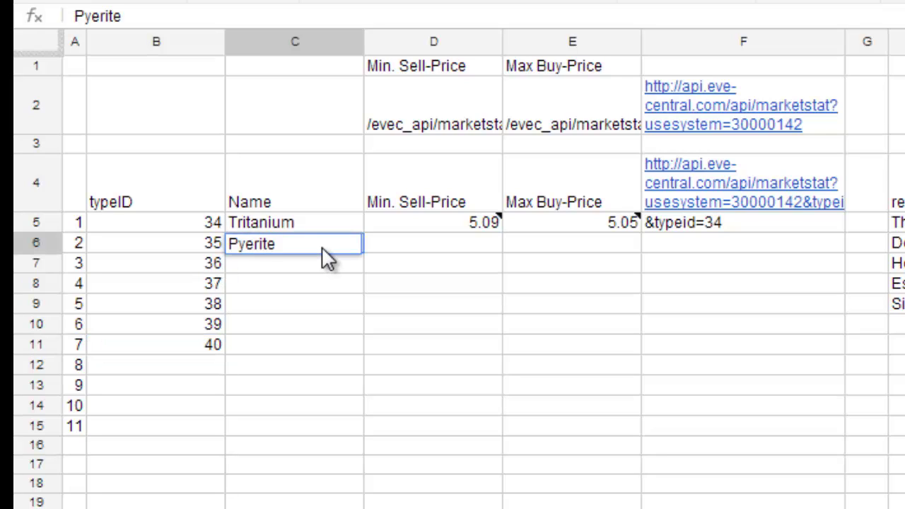
key(Return)
text(Mexallon)
key(Return)
text(Isogen)
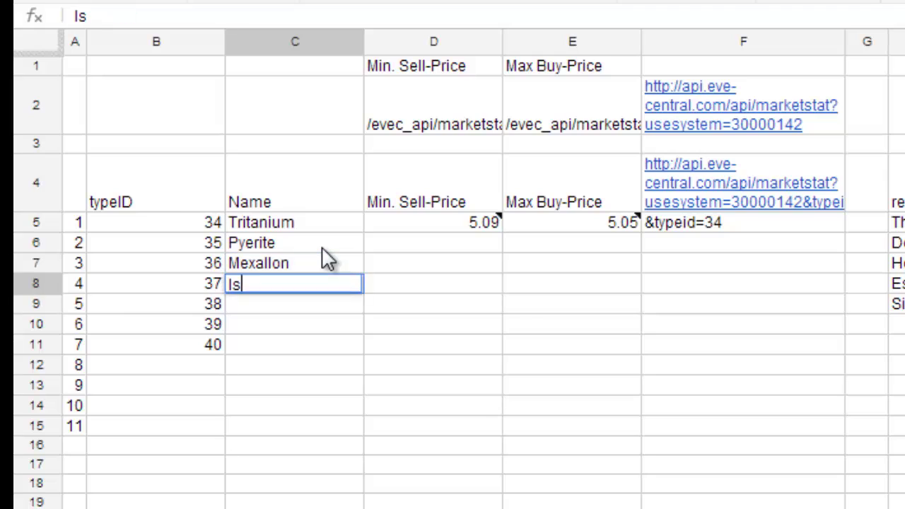
key(Return)
text(Nocxium)
key(Return)
text(Zydrine)
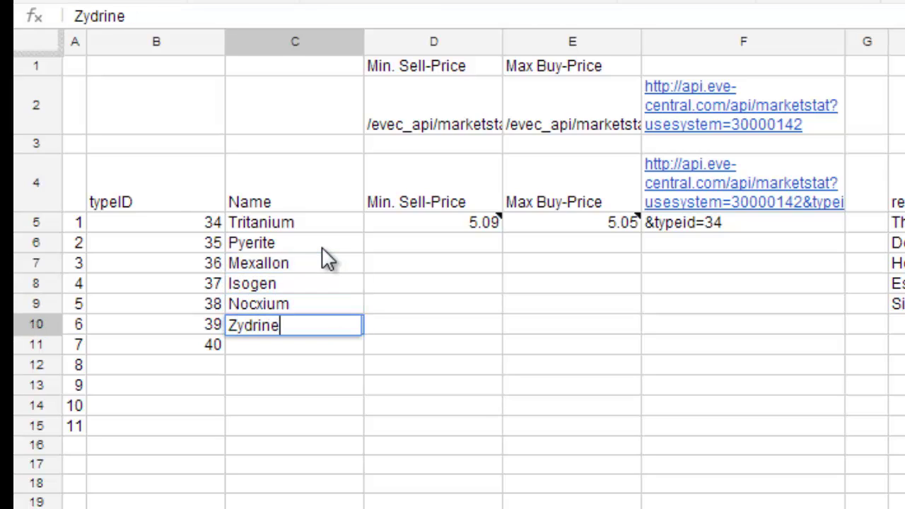
key(Return)
text(Megacyte)
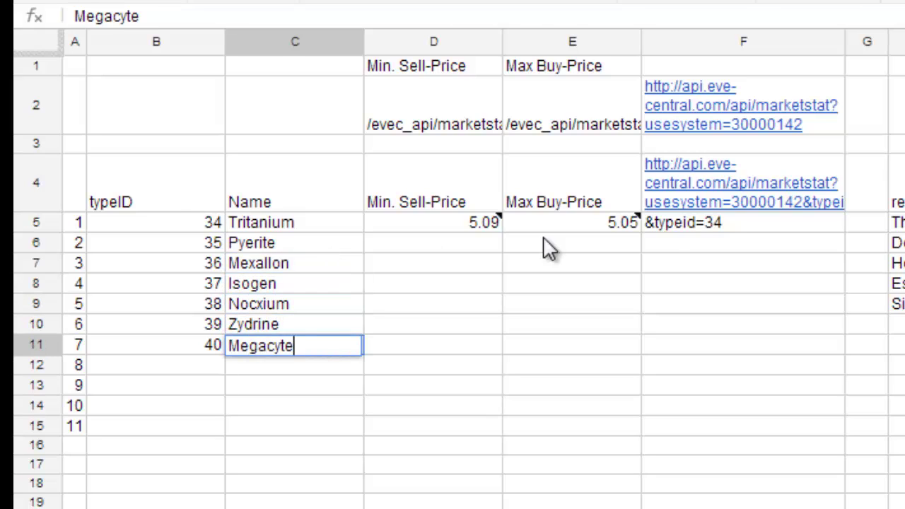
Copy the typeid concatenate formula from F5 down through F11 for the remaining minerals.
click(824, 228)
key(ctrl+c)
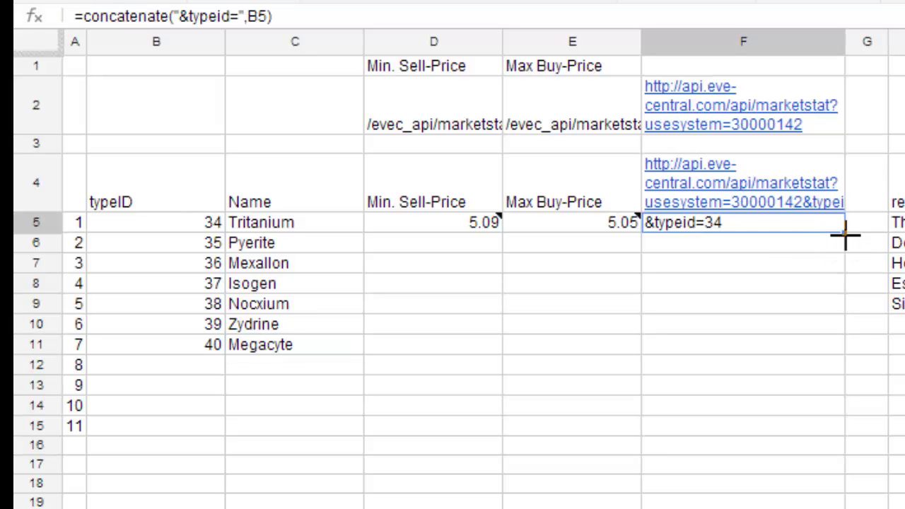
drag(852, 251, 826, 359)
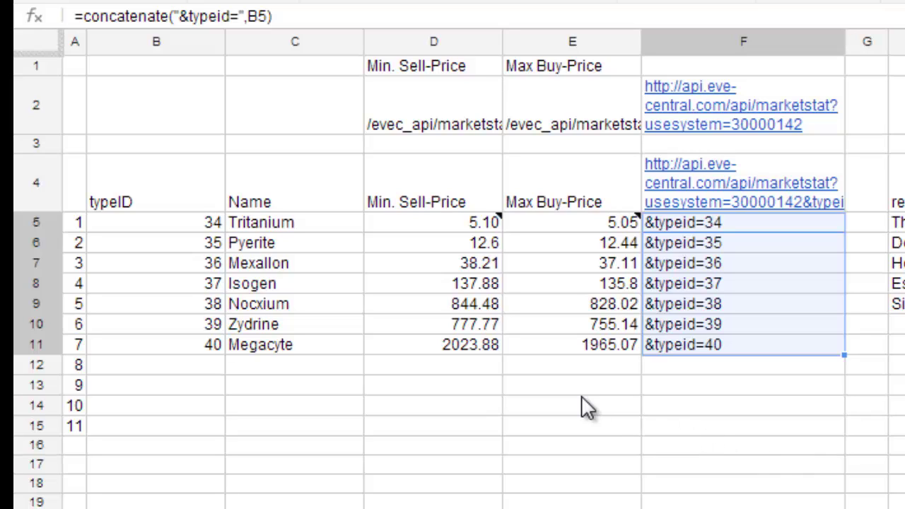
click(488, 333)
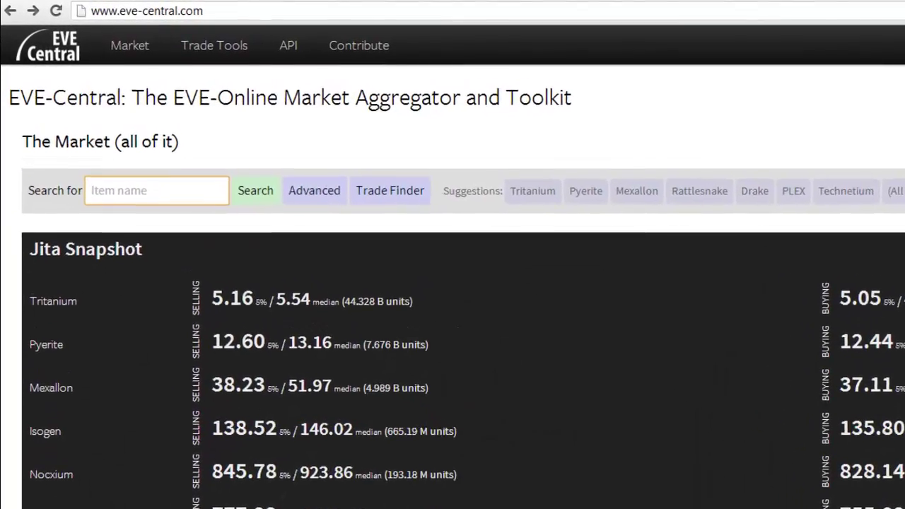
Search the item list on the EVE-Central website for "drake".
text(drak)
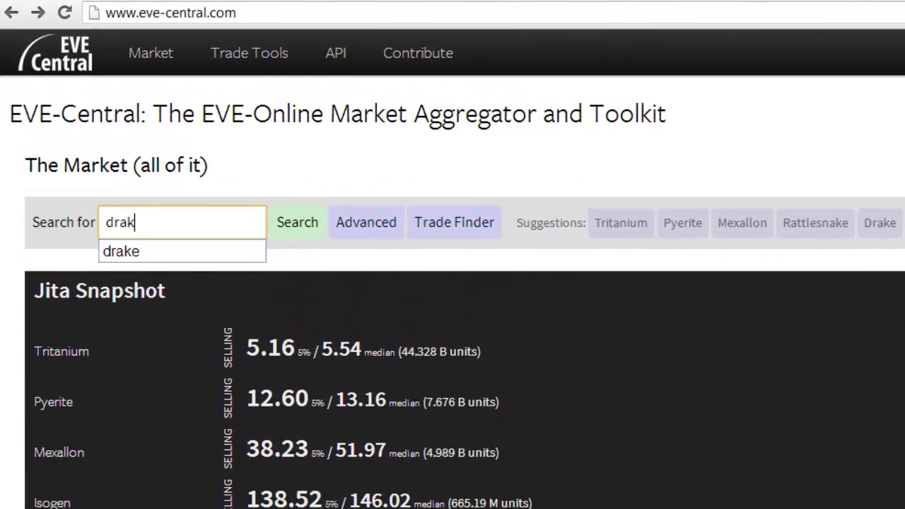
text(e)
key(Return)
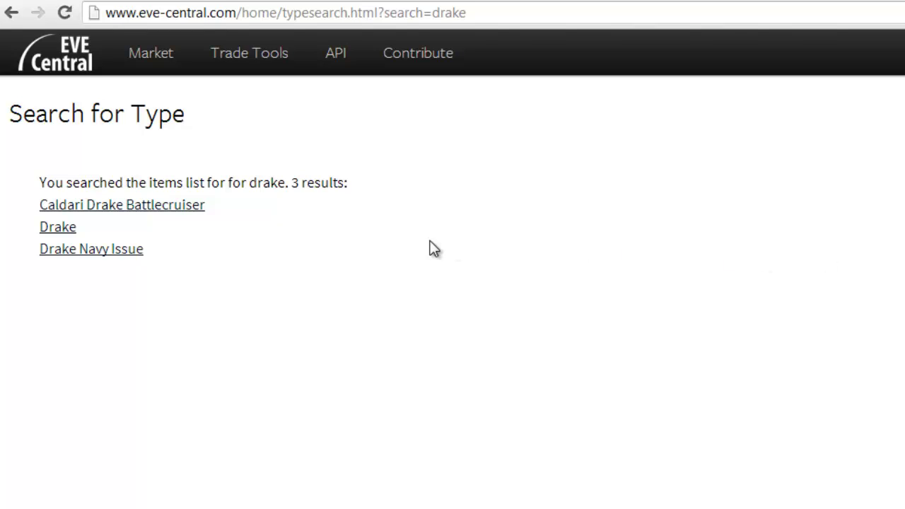
Open the Drake item from the search results, and search the item list for "Robotics" and open the Robotics item.
click(73, 228)
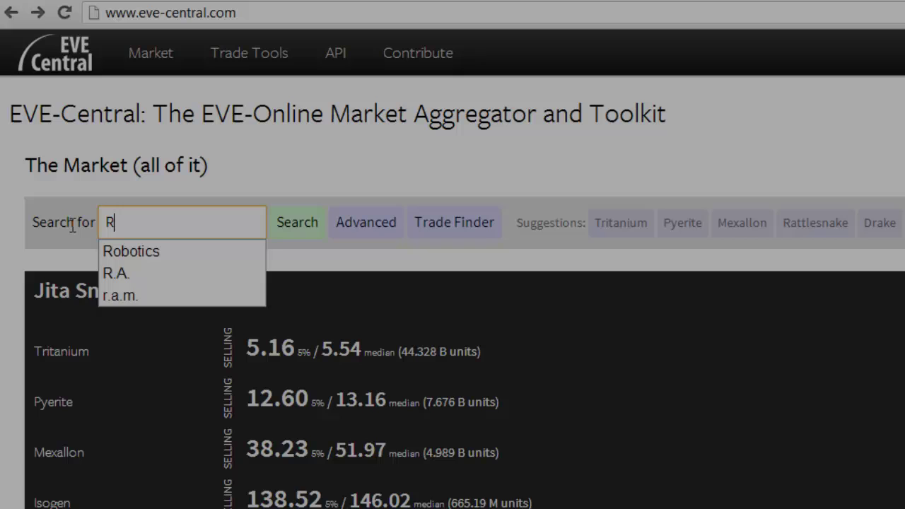
text(ob)
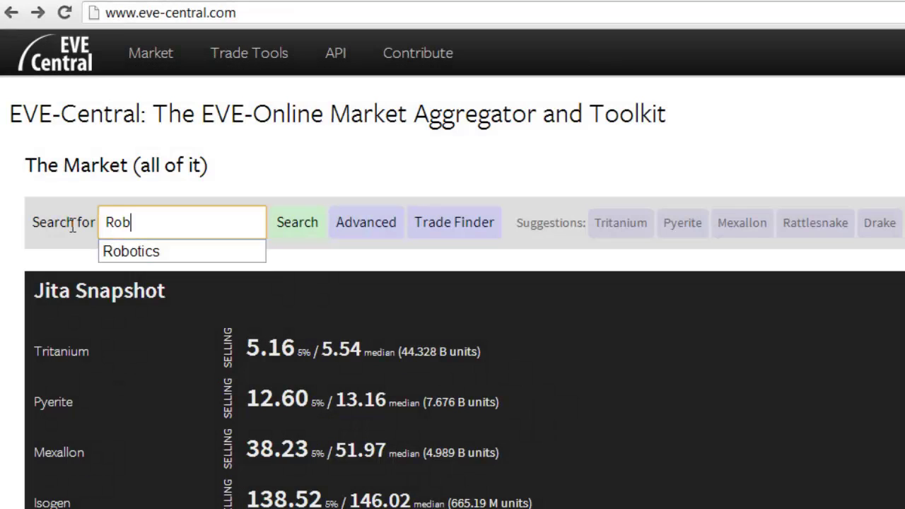
text(otics)
key(Return)
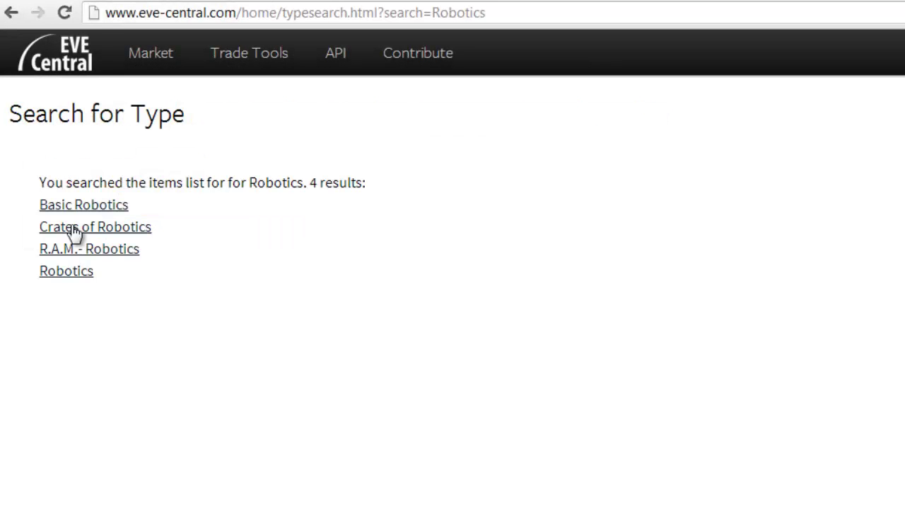
click(67, 273)
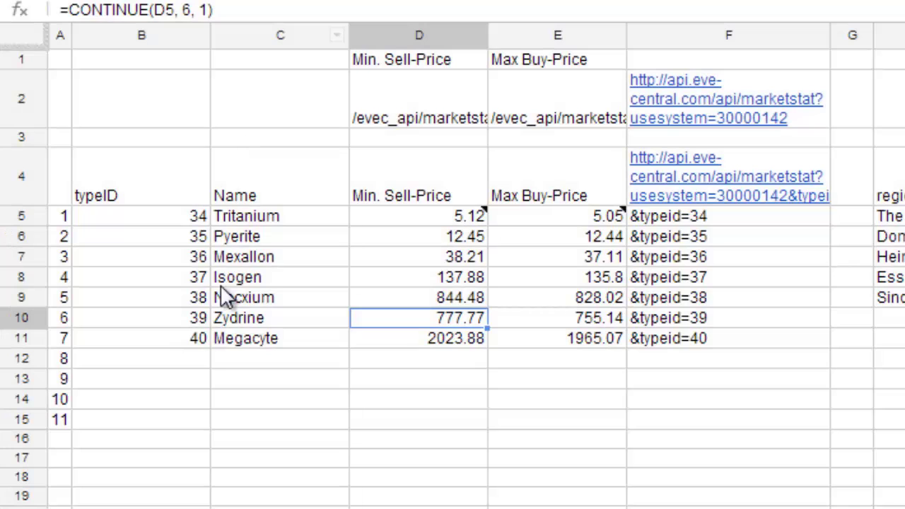
Add typeID 24698 with the name Drake in row 12 and typeID 9848 with the name Robotics in row 13.
click(202, 362)
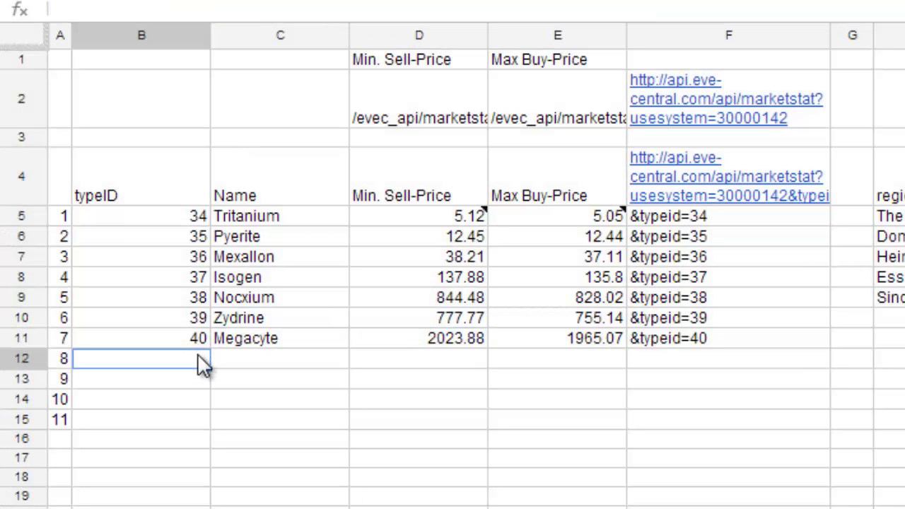
text(24698)
key(Tab)
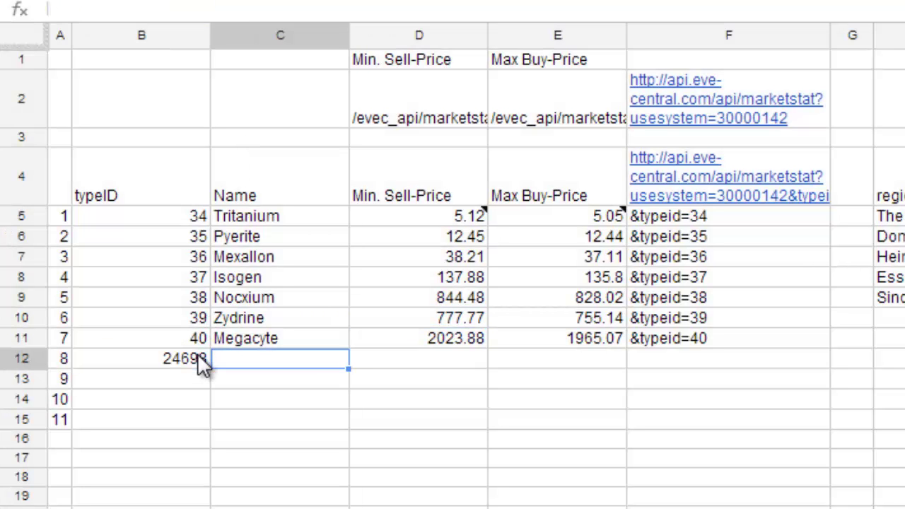
text(Drake)
click(185, 389)
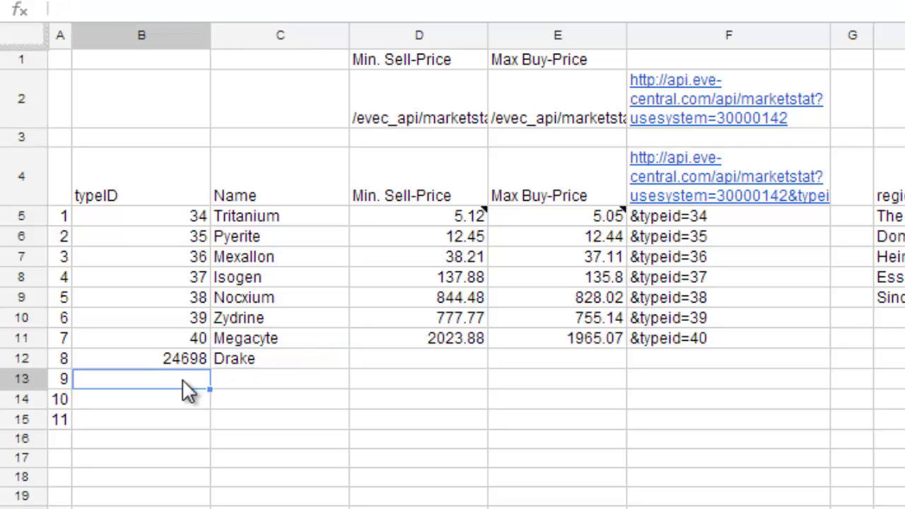
text(9848)
key(Tab)
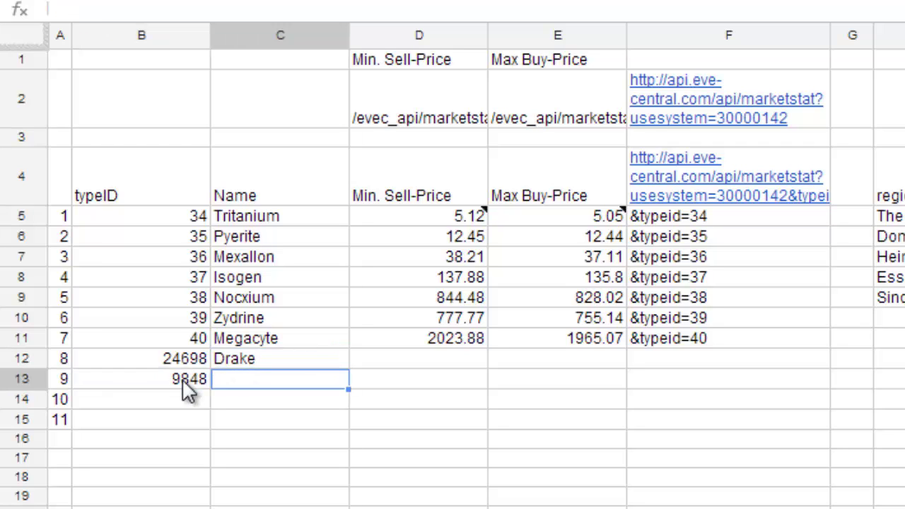
text(Robotics)
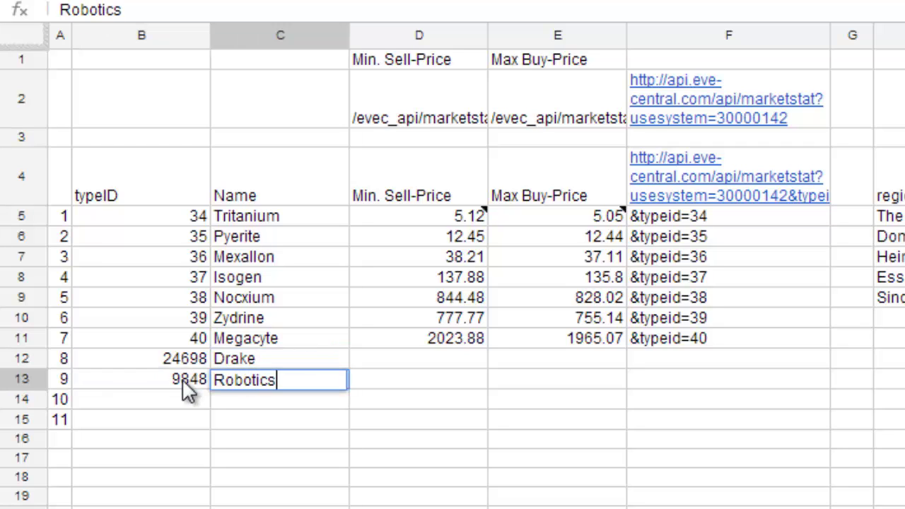
Copy the typeid concatenate formula from F11 down through F13, and format prices D12:E13 as rounded numbers with thousands separators.
click(755, 341)
drag(828, 348, 835, 390)
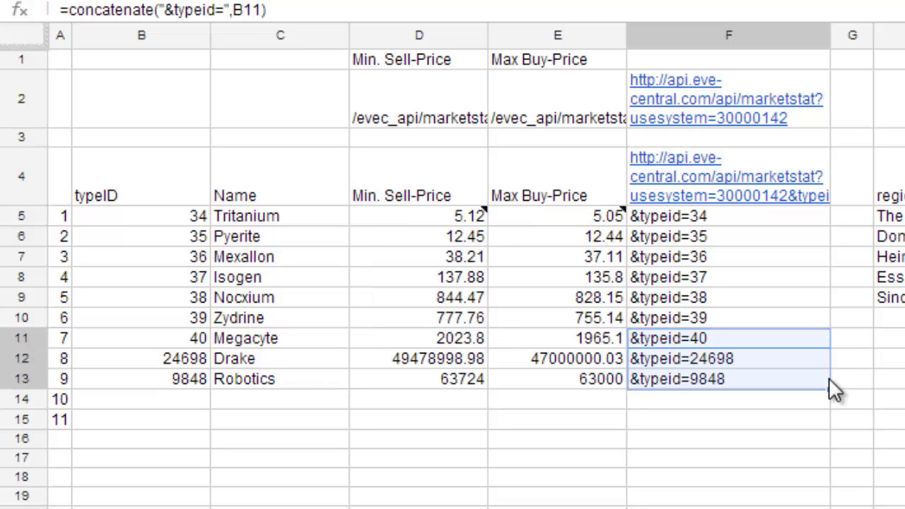
drag(465, 363, 539, 376)
click(265, 0)
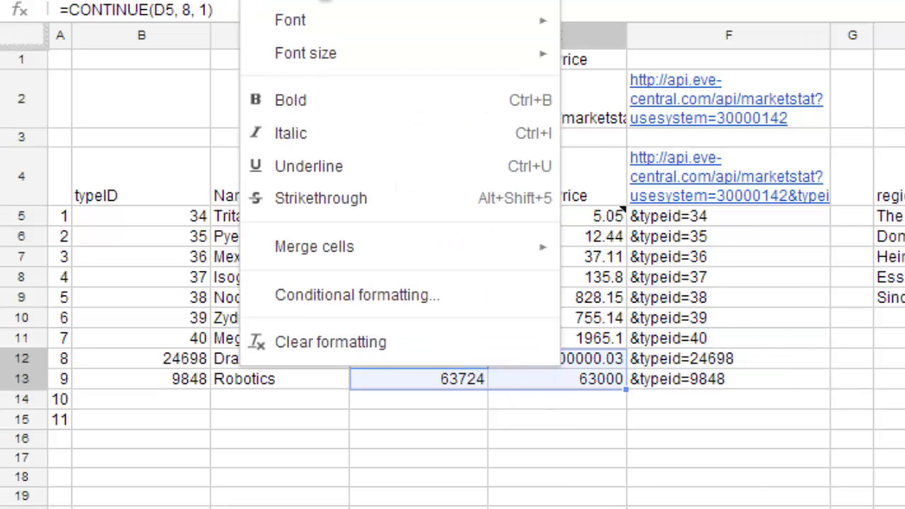
click(618, 28)
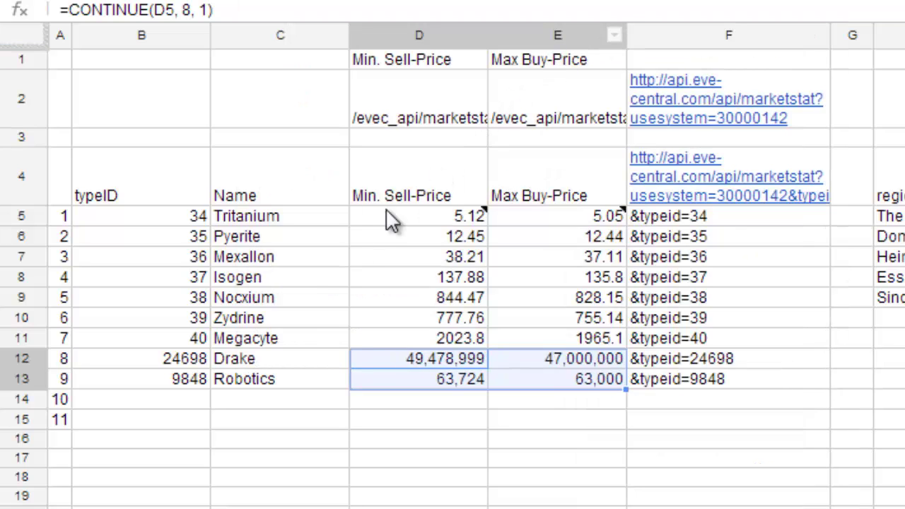
Add typeID 9832 with the name Coolant in row 14 and typeID 20187 with the name Obelisk in row 15.
click(196, 403)
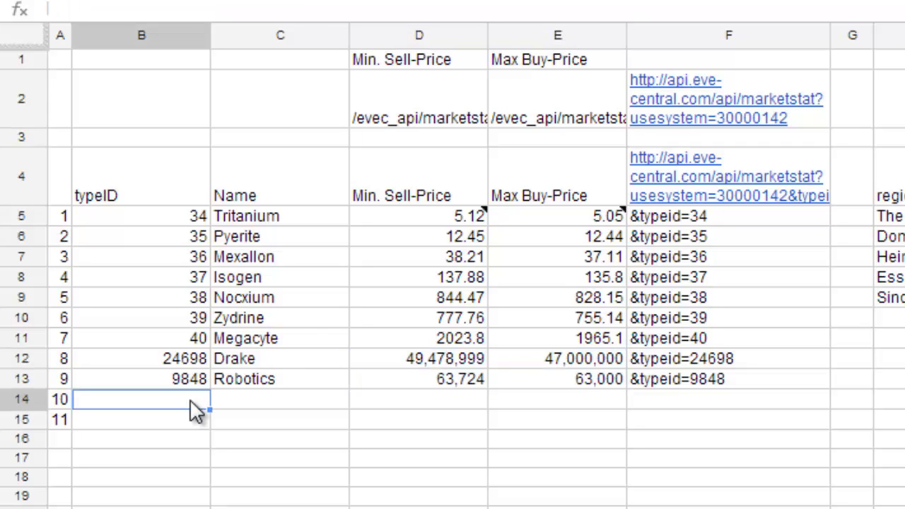
text(9832)
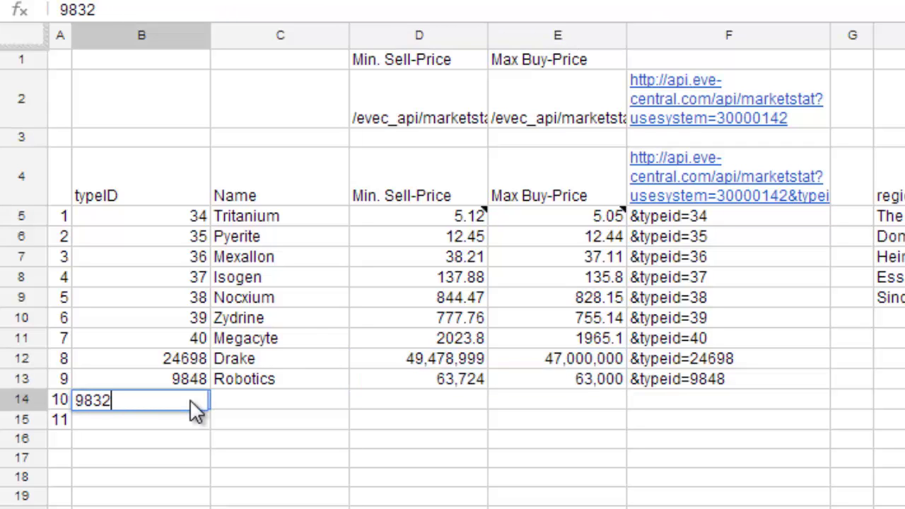
key(Tab)
text(Coolant)
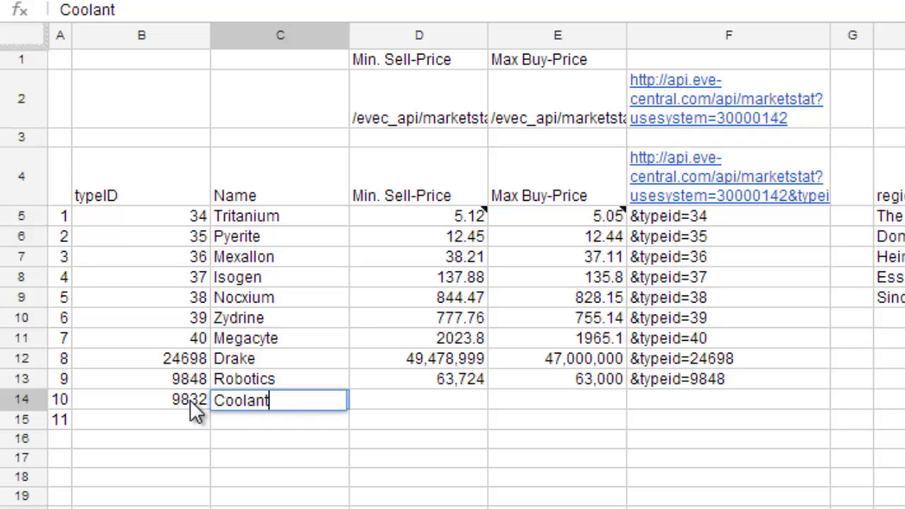
click(180, 430)
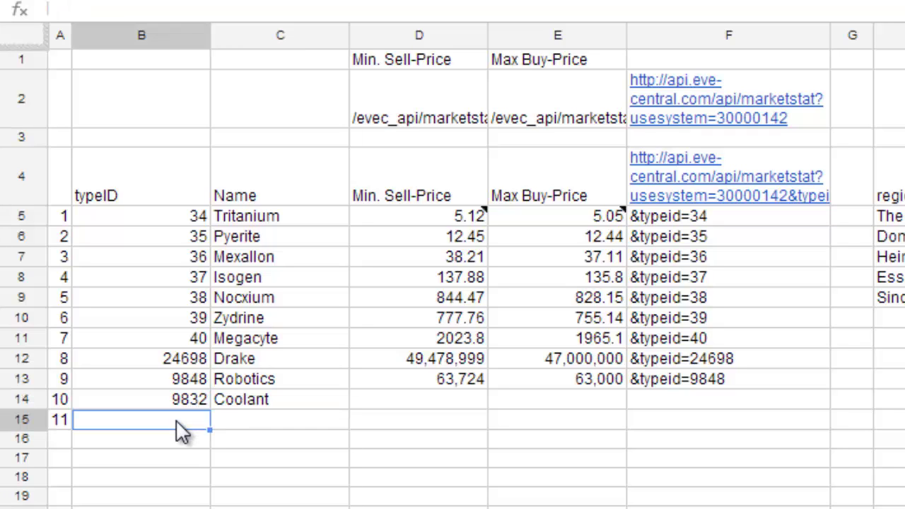
text(20187)
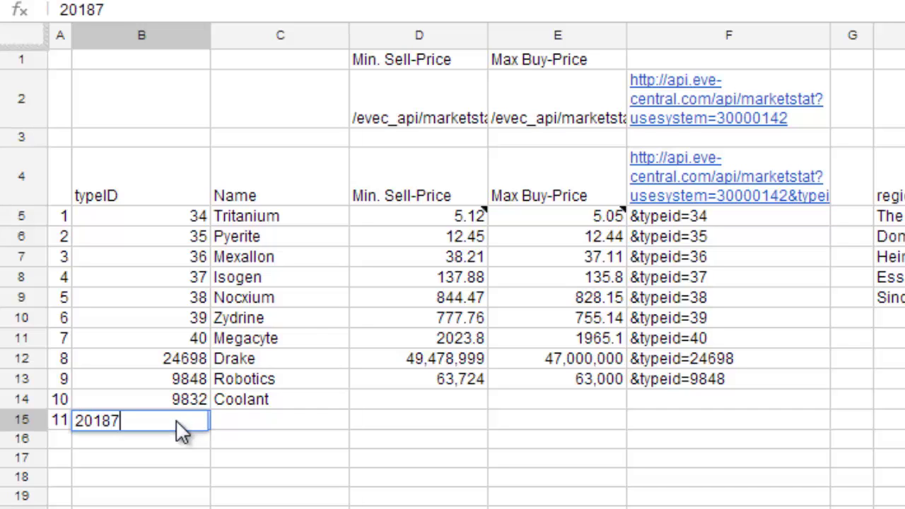
key(Tab)
text(Obelisk)
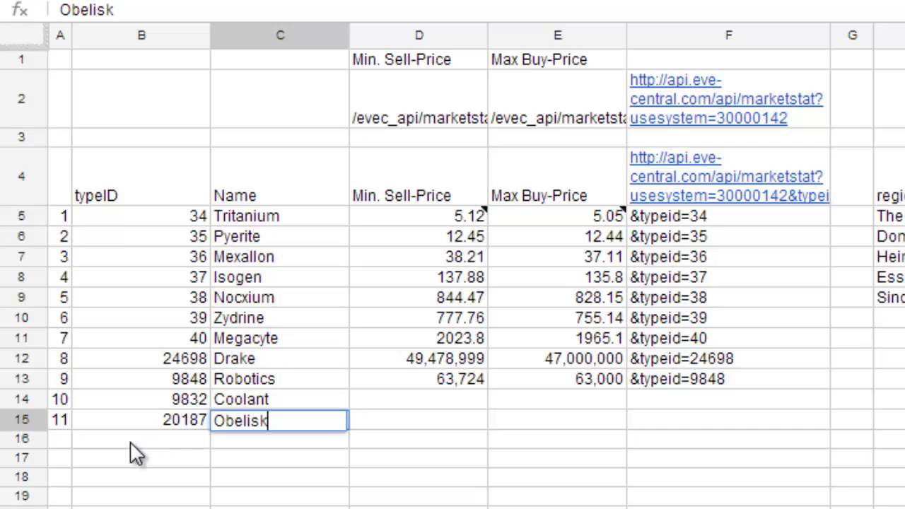
Fill row 16 with index number 12, typeID 195 and the name "Nuclear L".
click(60, 440)
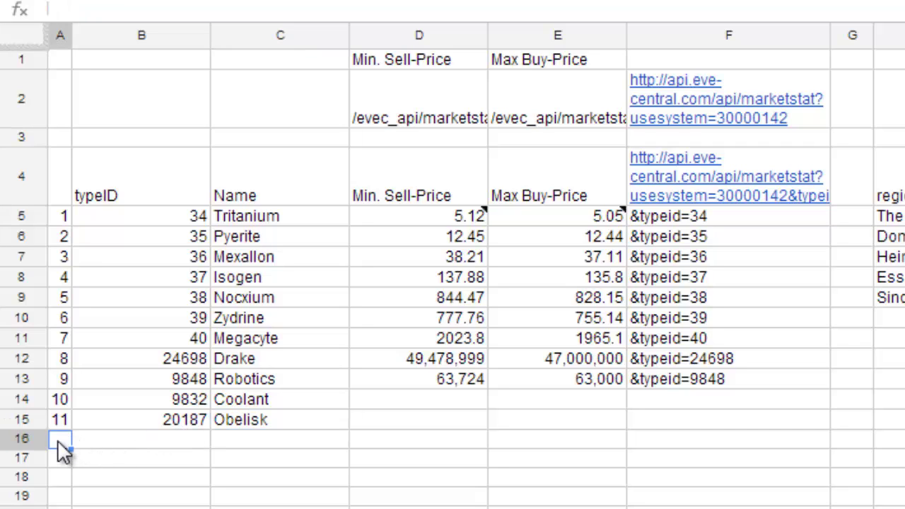
text(12)
click(154, 447)
text(195)
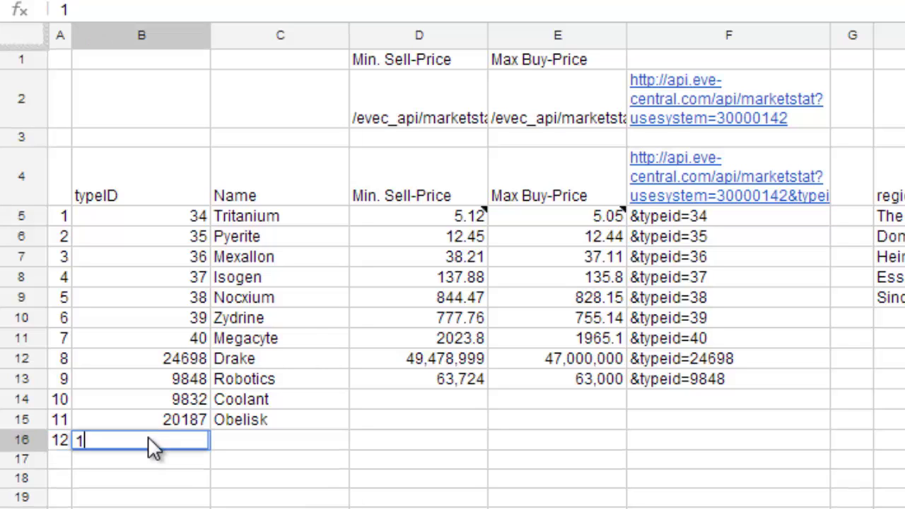
click(295, 444)
text(Nuc)
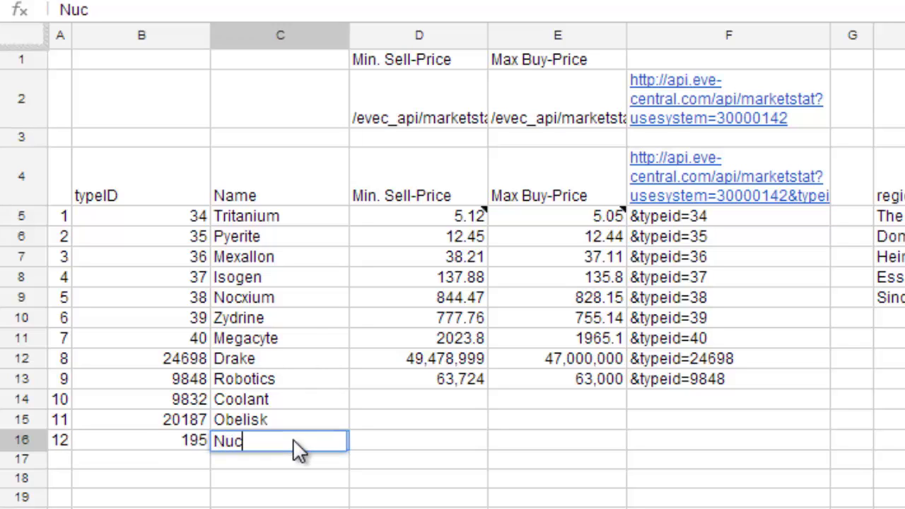
text(lear L)
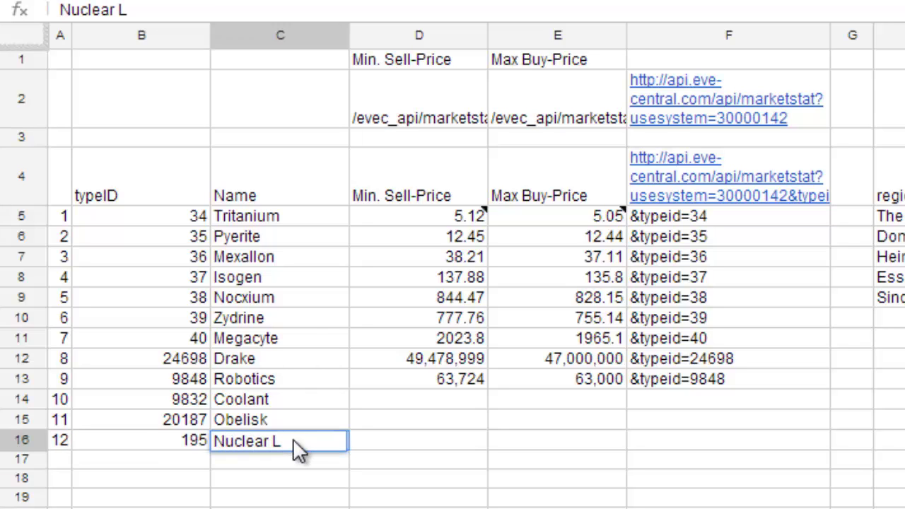
Copy the typeid concatenate formula from F13 down through F16 and check the price cells D16 and E16.
click(790, 379)
drag(829, 389, 829, 451)
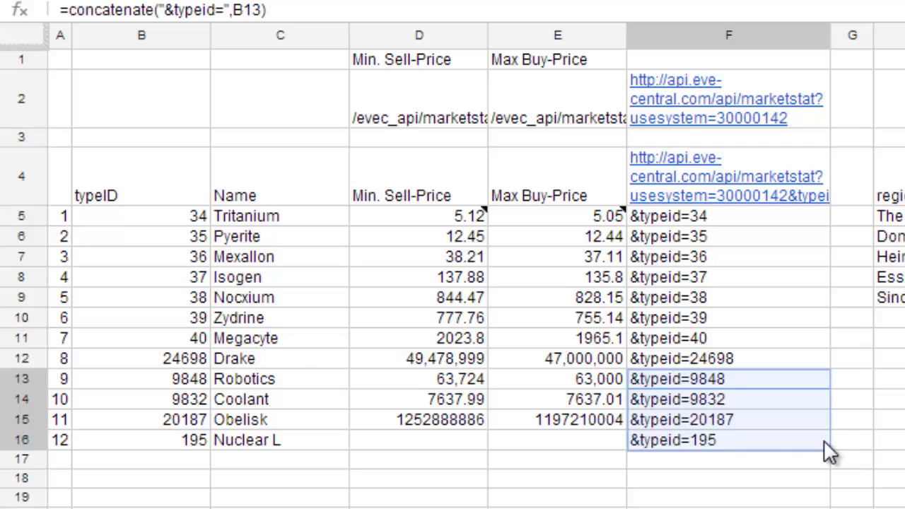
click(480, 444)
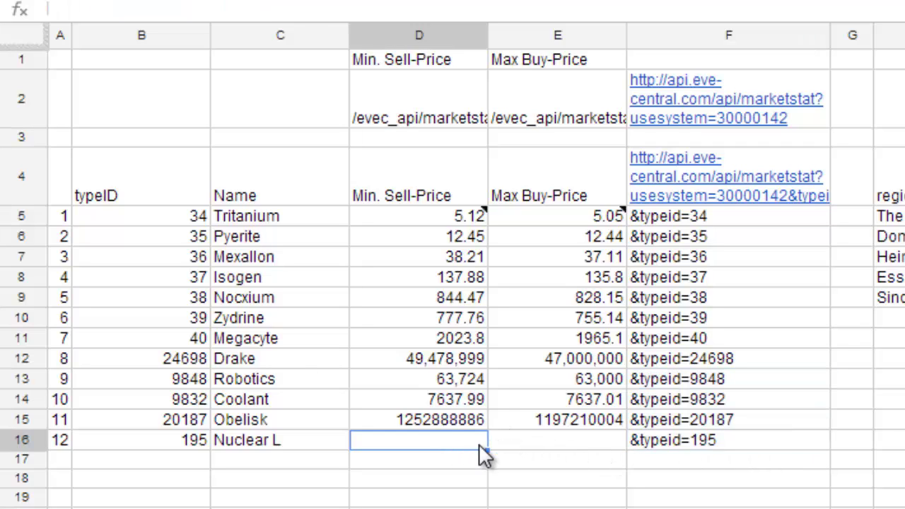
click(558, 448)
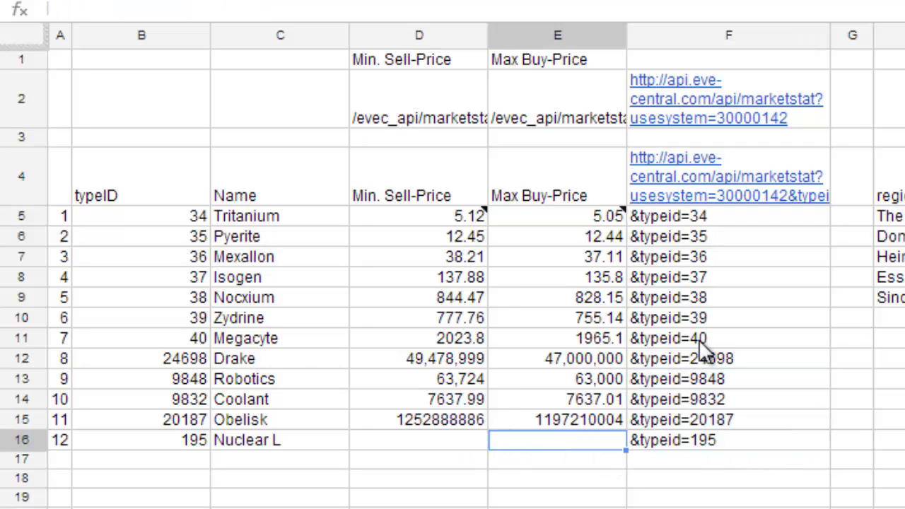
Extend the URL formula in F4 to cover the range F5:F16.
click(722, 198)
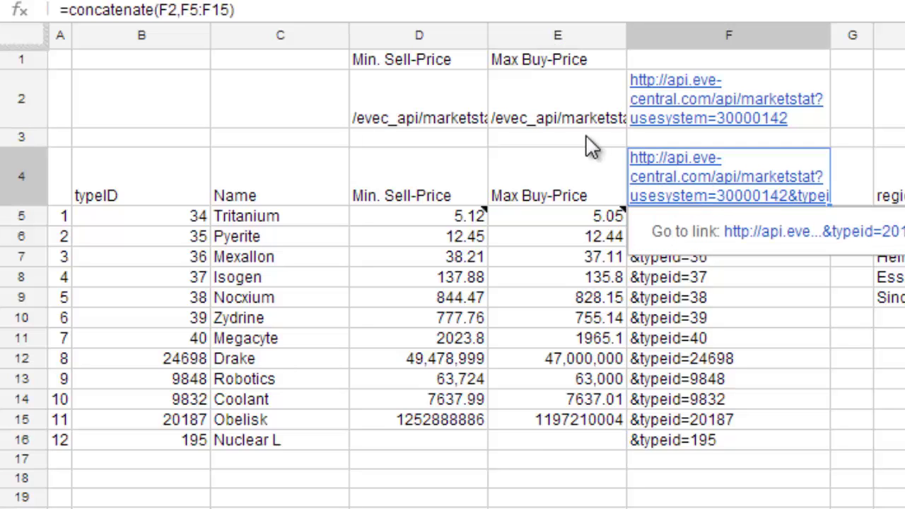
click(230, 10)
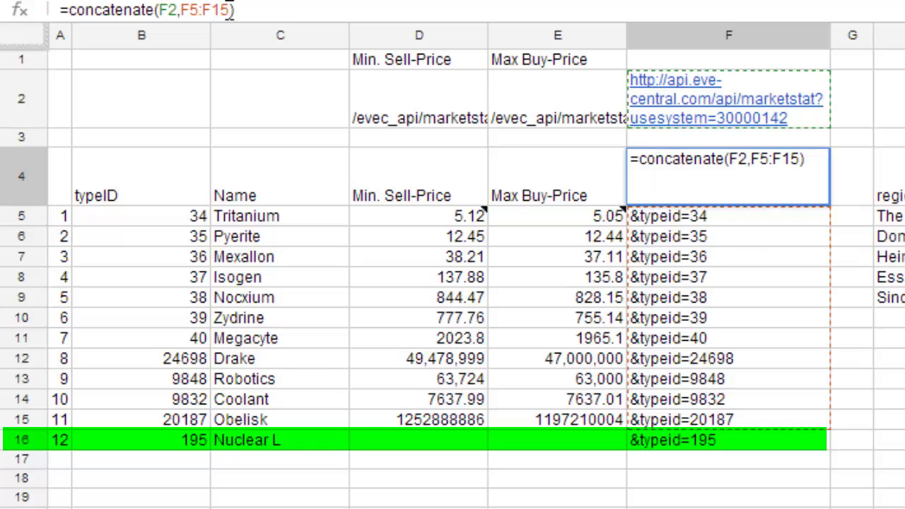
drag(230, 10, 211, 10)
text(16)
key(Return)
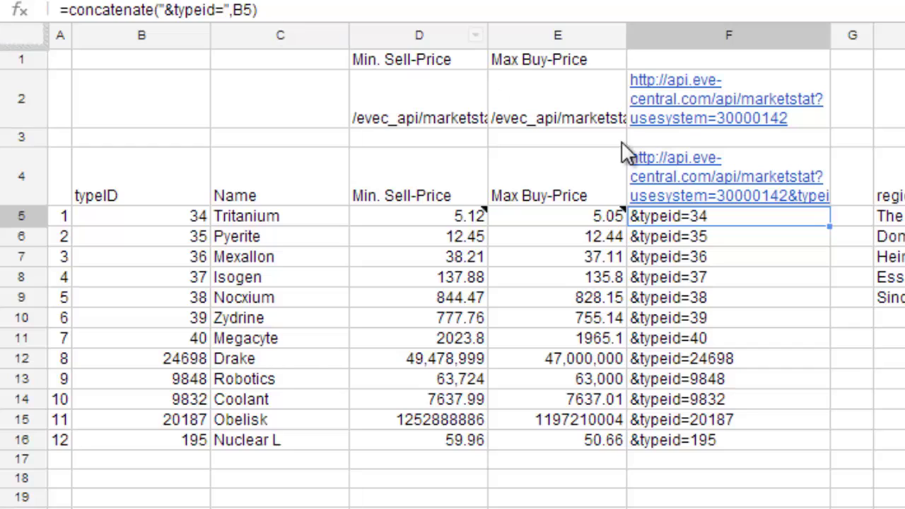
Set the range in the F4 URL formula to F5:F200 to allow for further items.
click(670, 164)
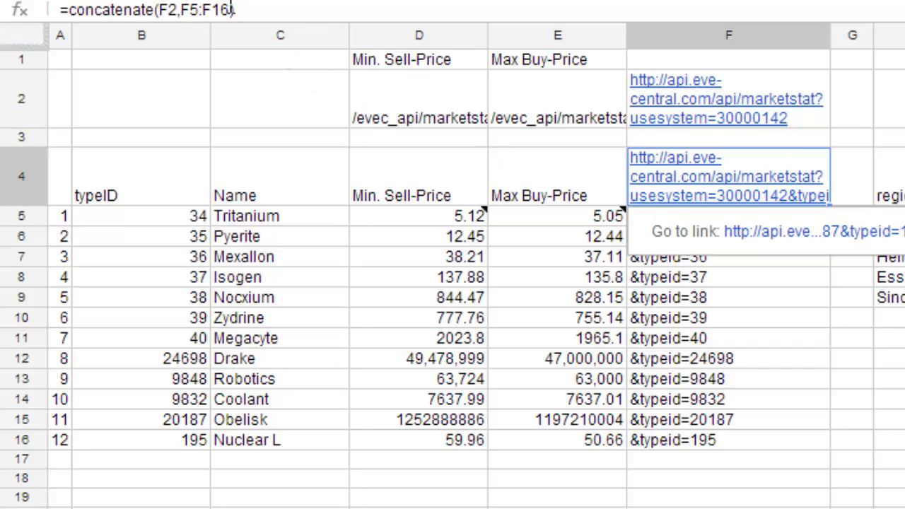
click(238, 11)
key(BackSpace)
key(BackSpace)
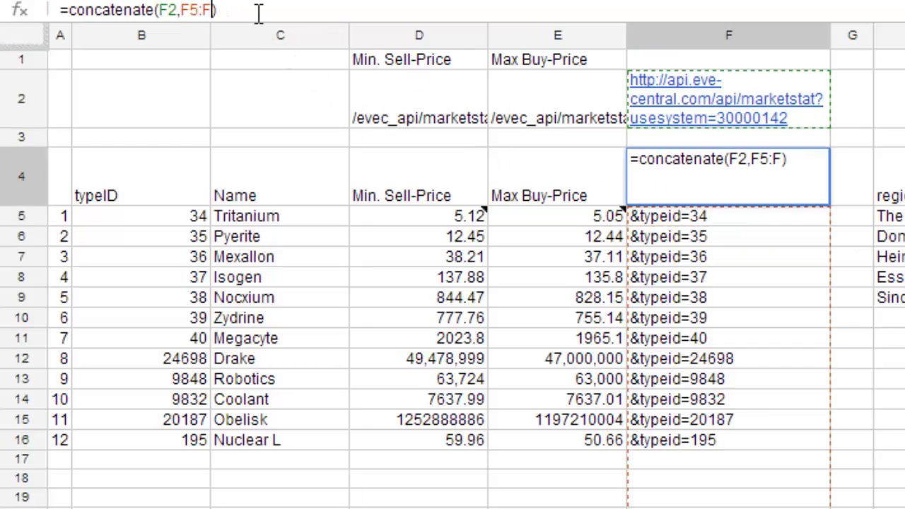
text(200)
key(Return)
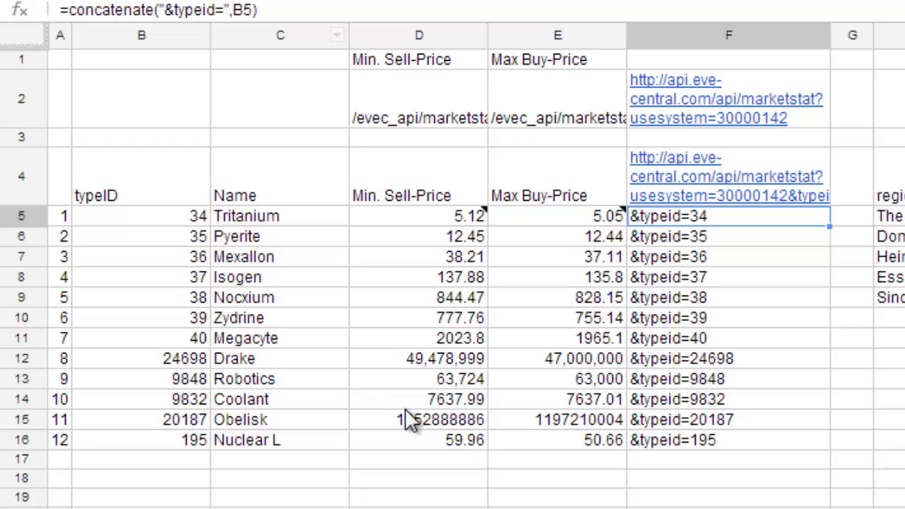
Format the sell and buy prices in D14:E16 as rounded numbers with thousands separators.
drag(385, 402, 571, 448)
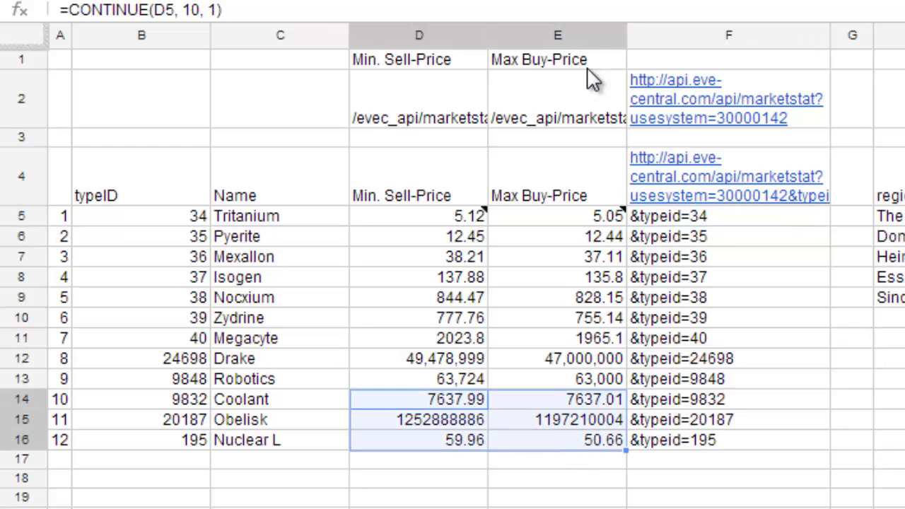
click(262, 1)
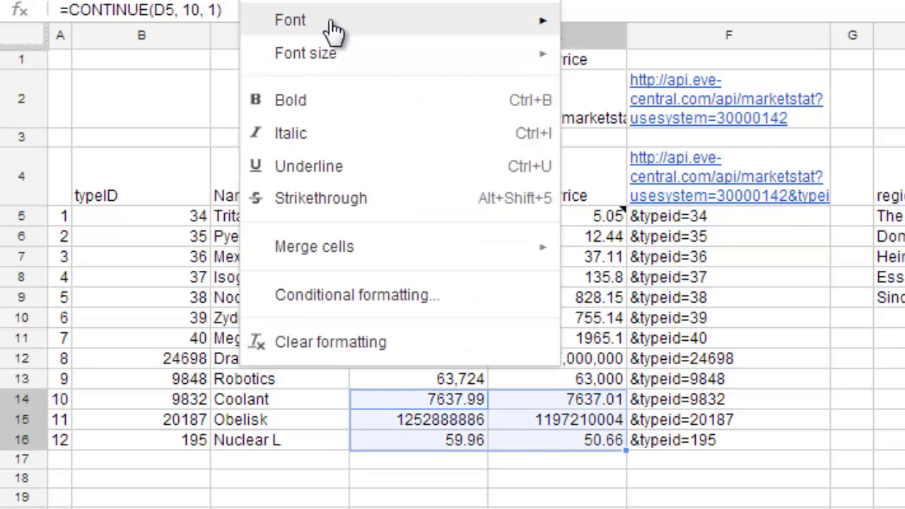
mouse_move(371, 2)
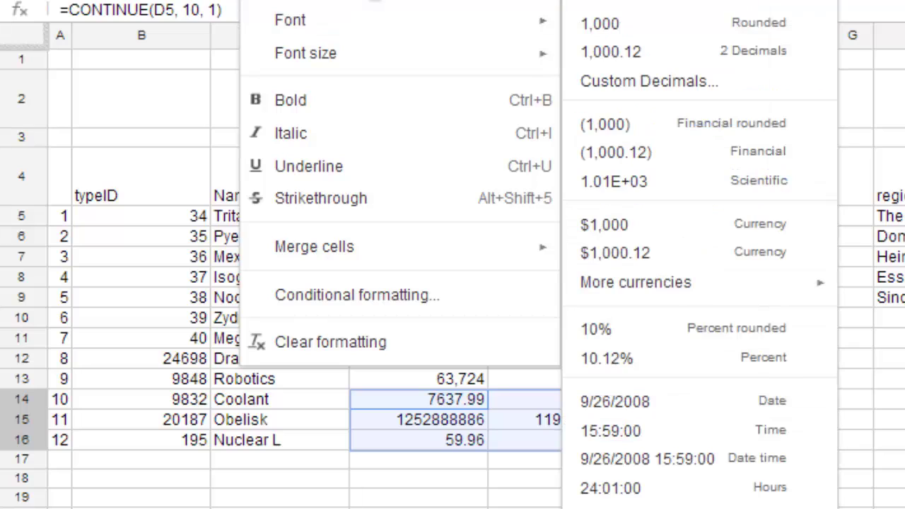
click(710, 24)
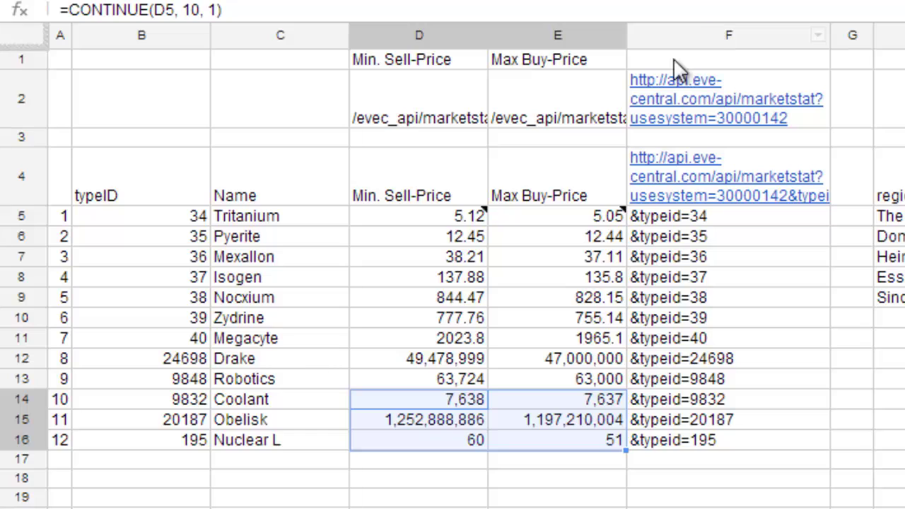
click(479, 461)
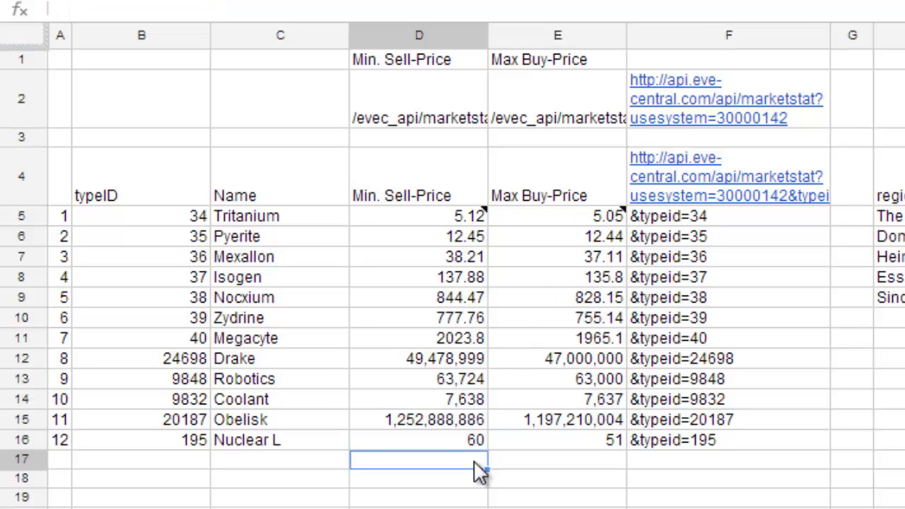